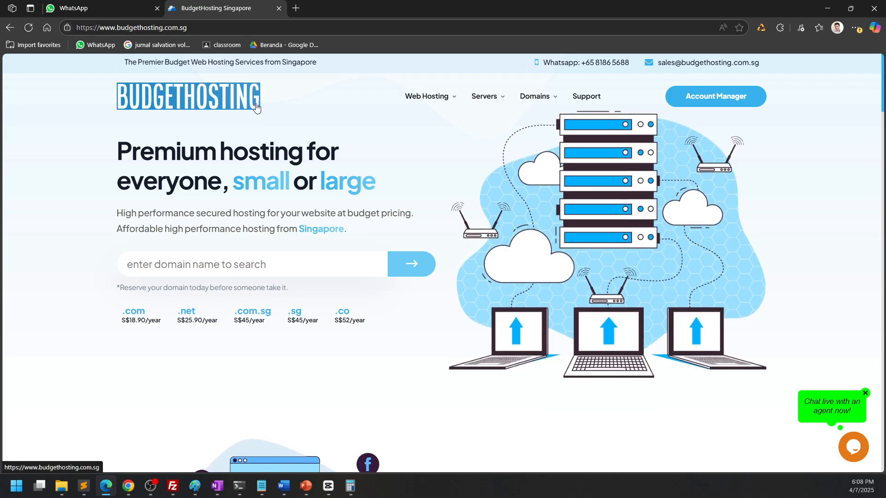
pyautogui.click(184, 26)
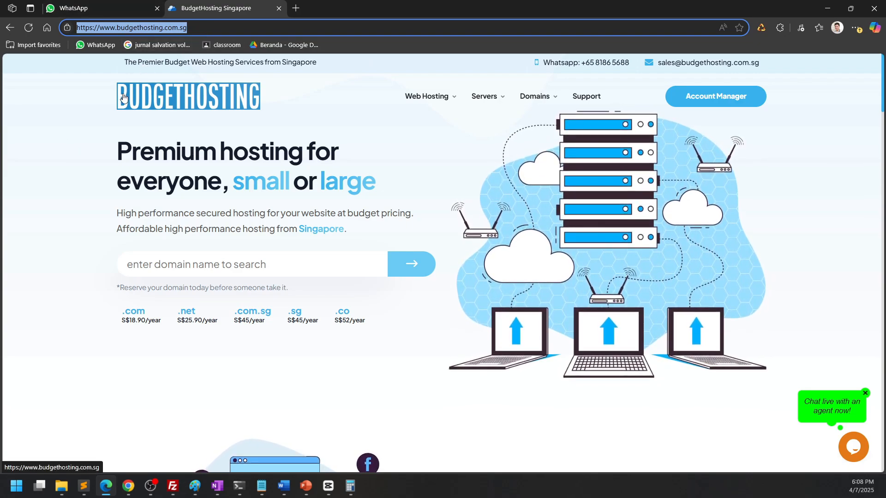
pyautogui.click(87, 264)
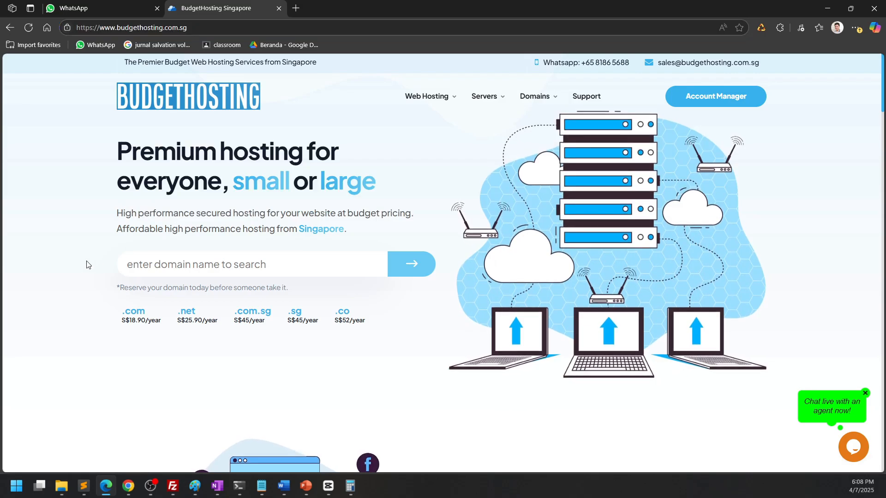
pyautogui.scroll(-5, 102, 326)
pyautogui.scroll(5, 108, 322)
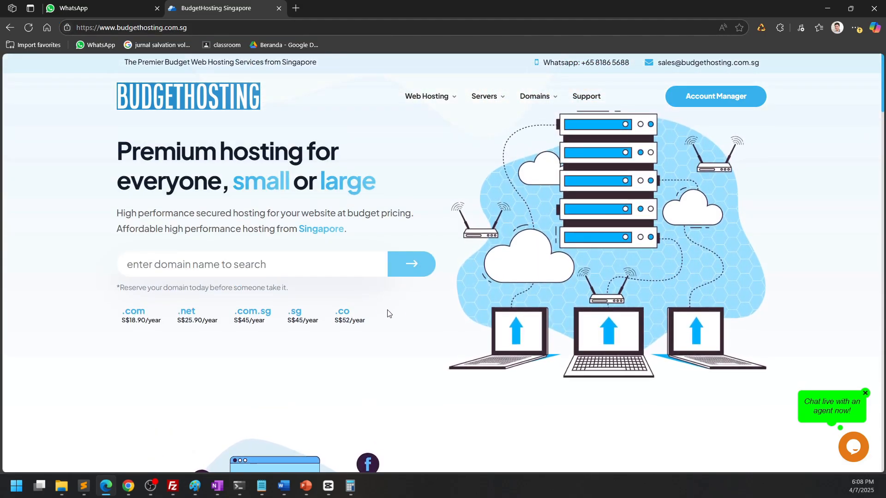
# Open the Budget Web Hosting page from the Web Hosting menu on the BudgetHosting site
pyautogui.moveTo(533, 113)
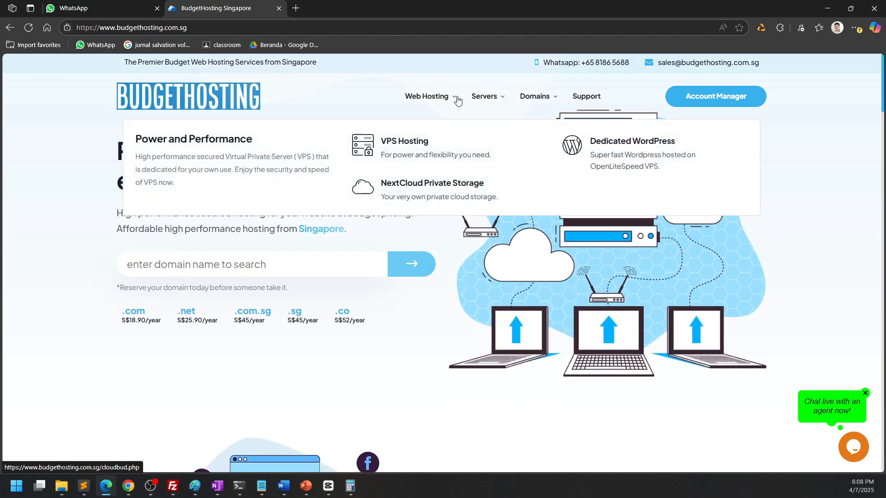
pyautogui.moveTo(443, 97)
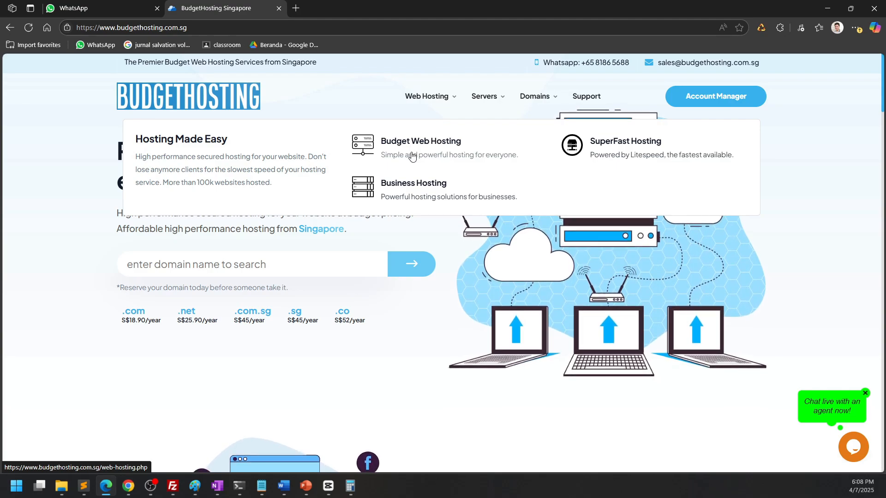
pyautogui.click(425, 156)
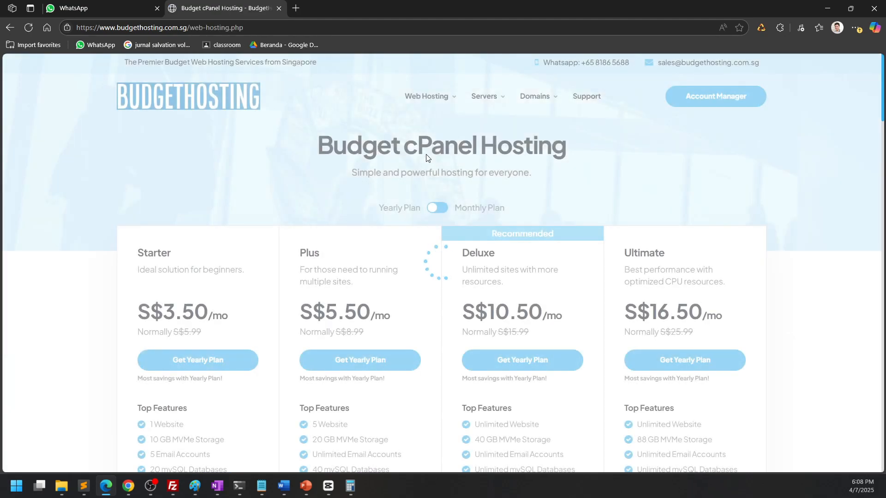
# Review the Starter plan's top features on the Budget cPanel Hosting pricing page
pyautogui.scroll(-2, 546, 366)
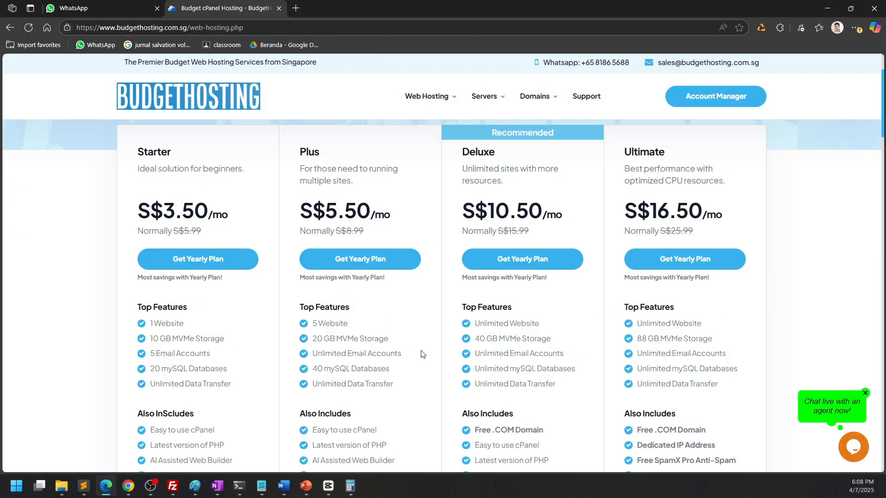
pyautogui.scroll(-1, 138, 359)
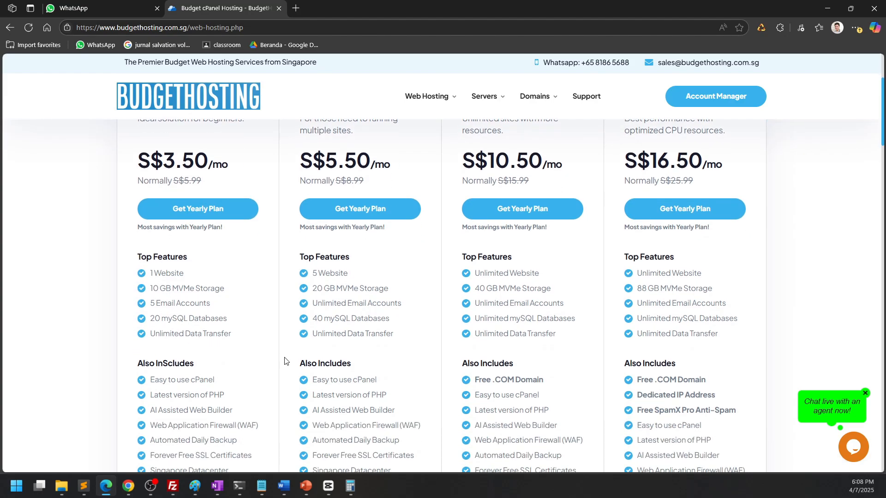
pyautogui.tripleClick(226, 291)
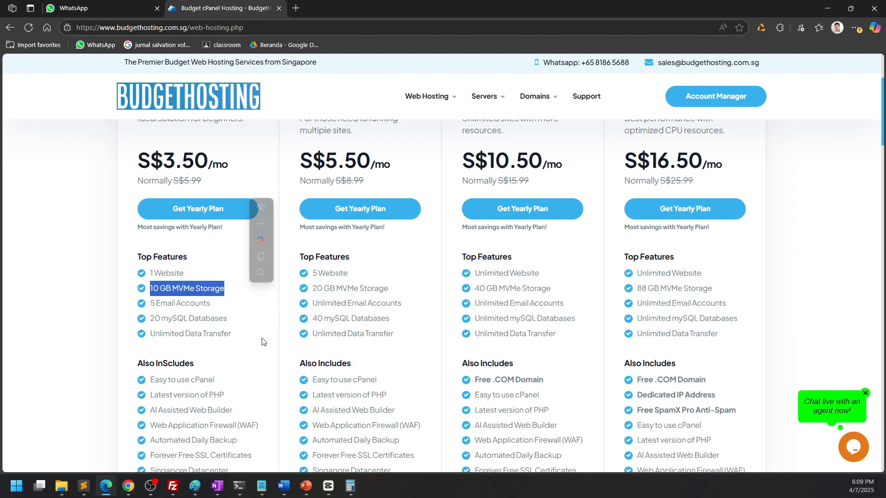
pyautogui.scroll(-2, 269, 334)
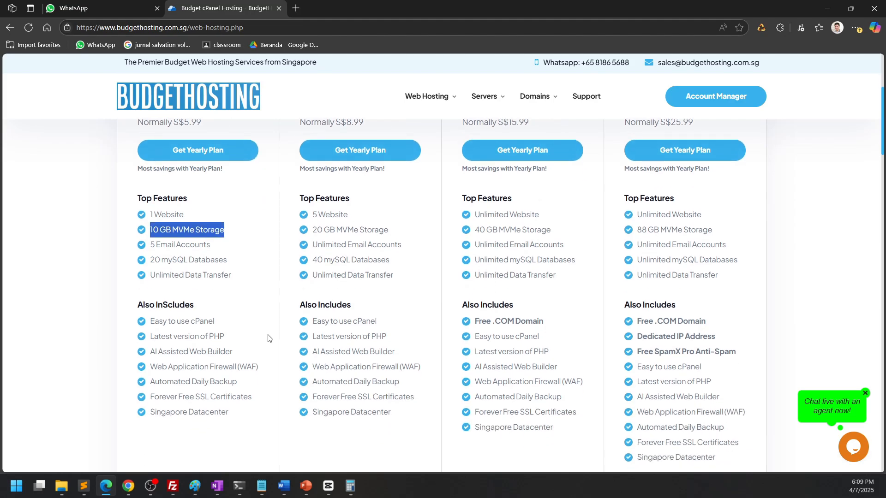
pyautogui.moveTo(232, 233); pyautogui.dragTo(163, 233)
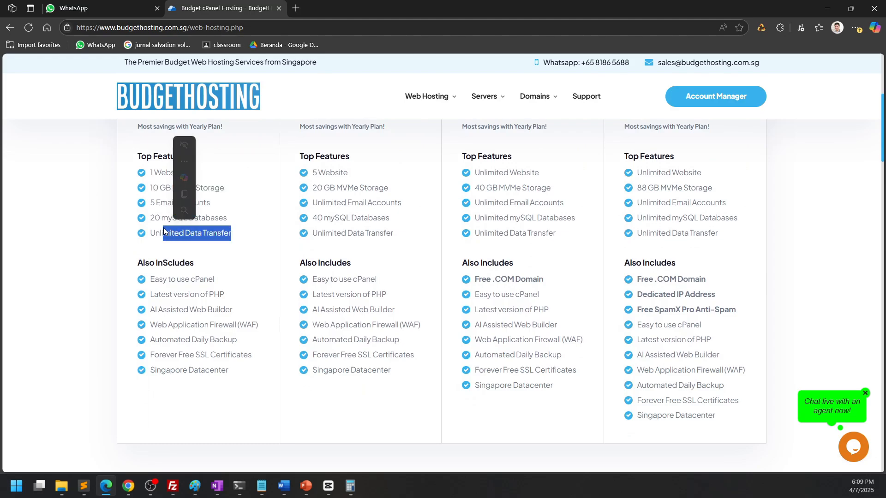
pyautogui.click(156, 237)
pyautogui.scroll(3, 155, 238)
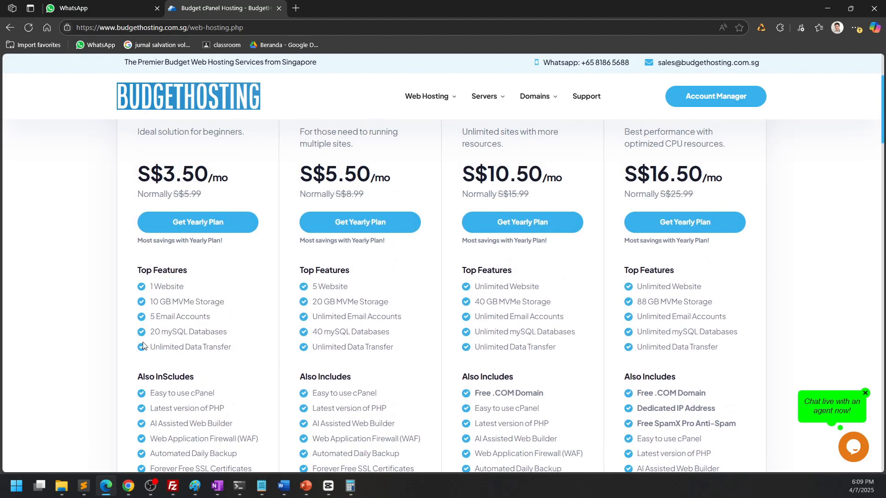
pyautogui.moveTo(151, 347); pyautogui.dragTo(226, 349)
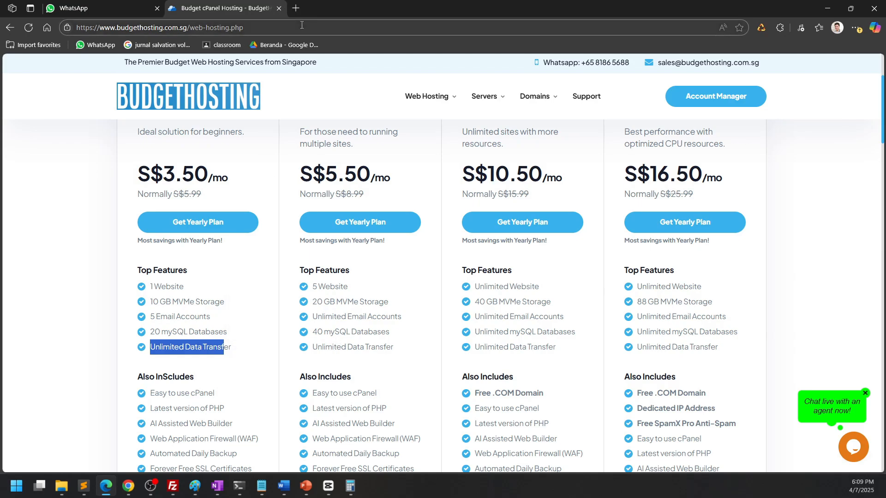
# Open a new tab and go to rocksoft.net
pyautogui.click(296, 8)
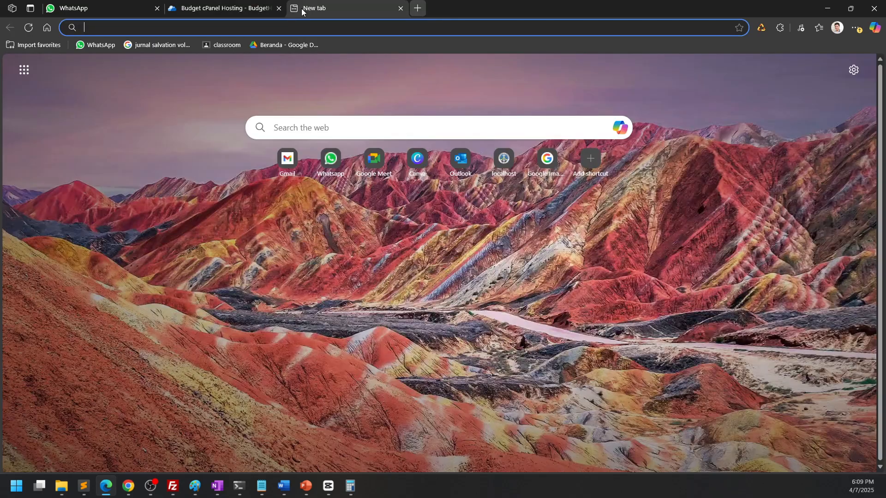
pyautogui.write('rocksoft.net')
pyautogui.press('Return')
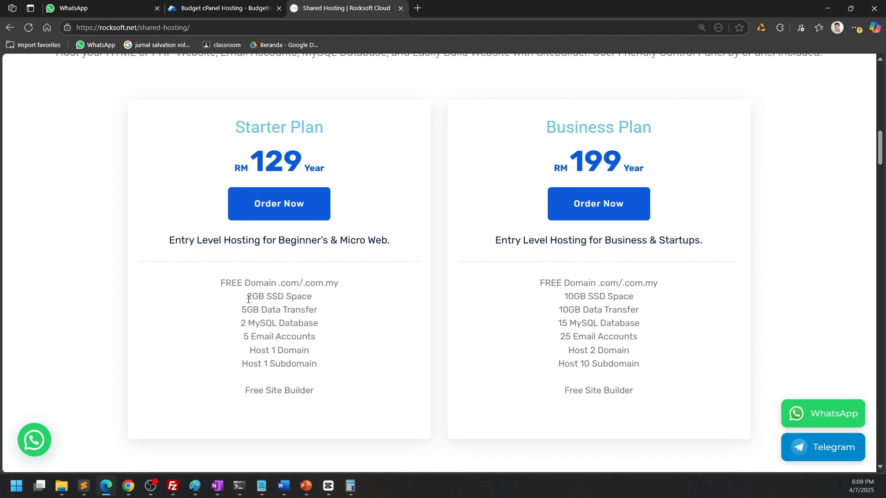
# Examine the Starter Plan's storage, data transfer and other features on the Rocksoft shared hosting page
pyautogui.moveTo(243, 303); pyautogui.dragTo(334, 303)
pyautogui.scroll(-1, 372, 326)
pyautogui.scroll(-1, 372, 328)
pyautogui.click(336, 307)
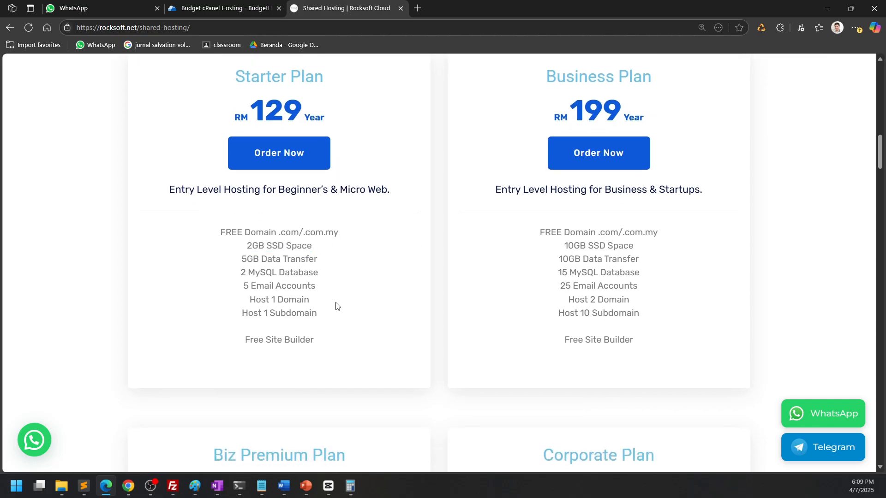
pyautogui.moveTo(266, 245); pyautogui.dragTo(338, 245)
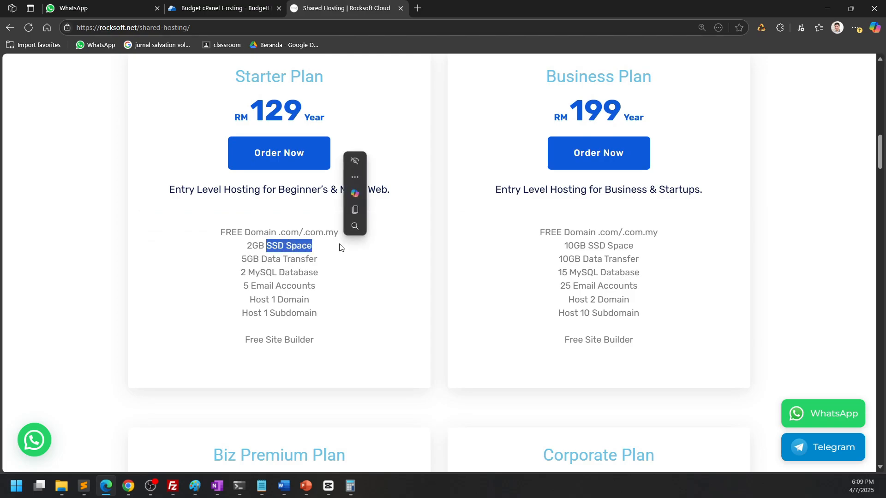
pyautogui.click(326, 258)
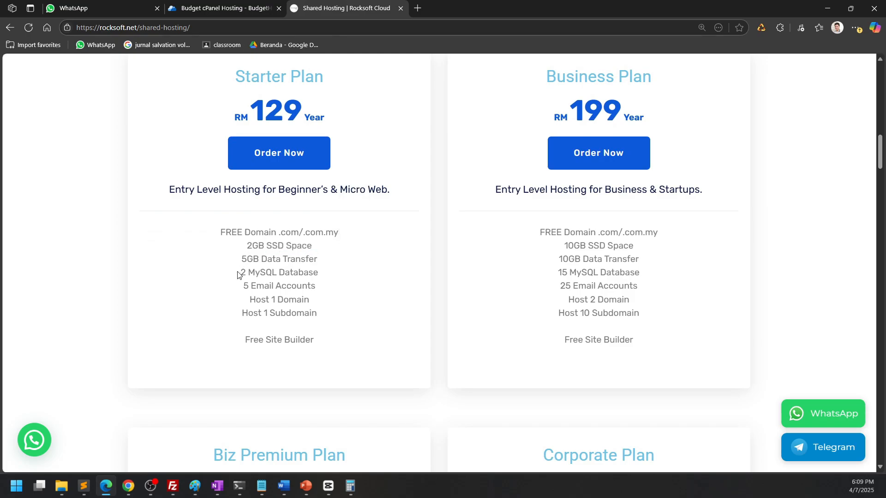
pyautogui.moveTo(240, 260); pyautogui.dragTo(323, 262)
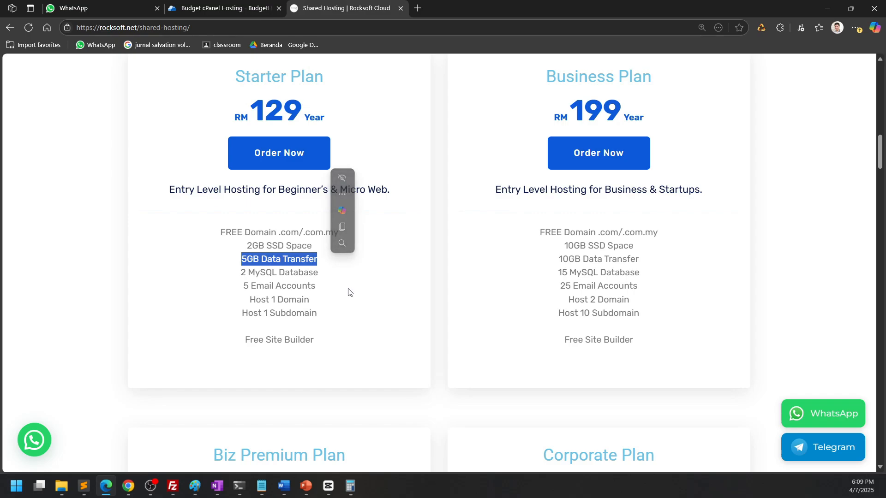
pyautogui.moveTo(260, 261); pyautogui.dragTo(236, 260)
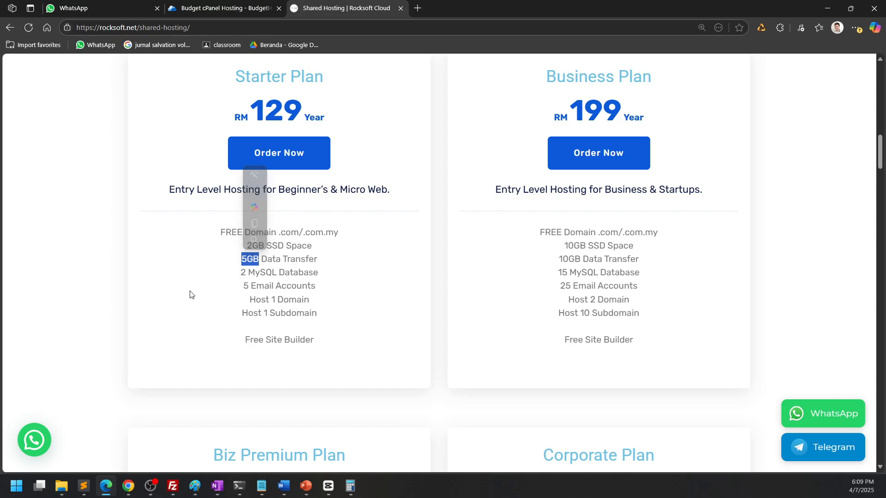
pyautogui.click(267, 320)
# Copy the Rocksoft Starter Plan's full feature list
pyautogui.scroll(1, 431, 317)
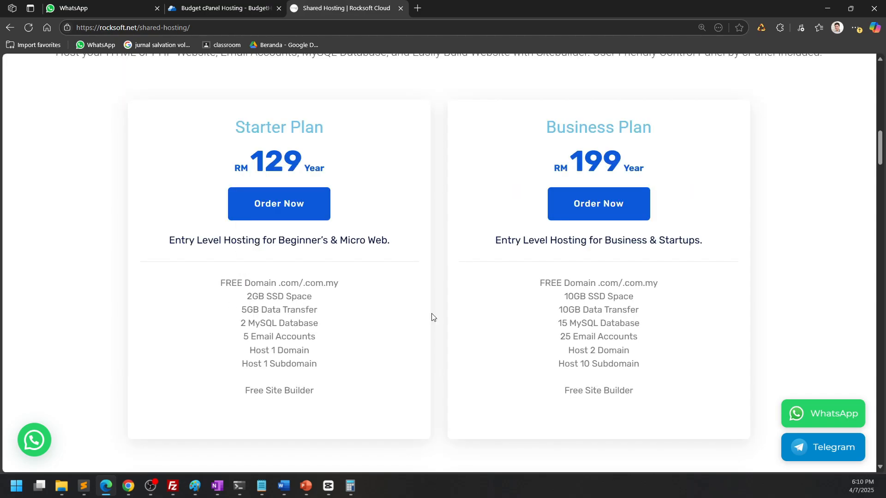
pyautogui.moveTo(218, 283); pyautogui.dragTo(326, 377)
pyautogui.hotkey('ctrl', 'c')
# Open a new tab and search the web for siteground
pyautogui.hotkey('ctrl', 't')
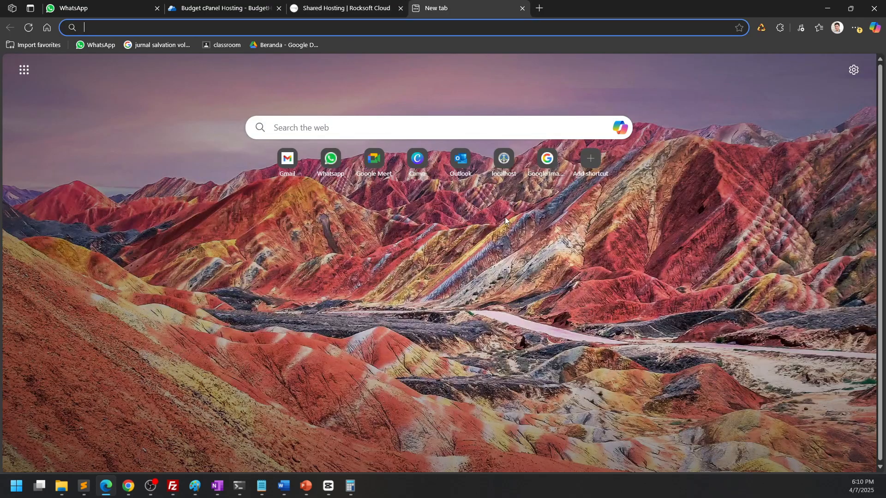
pyautogui.write('sitegrou')
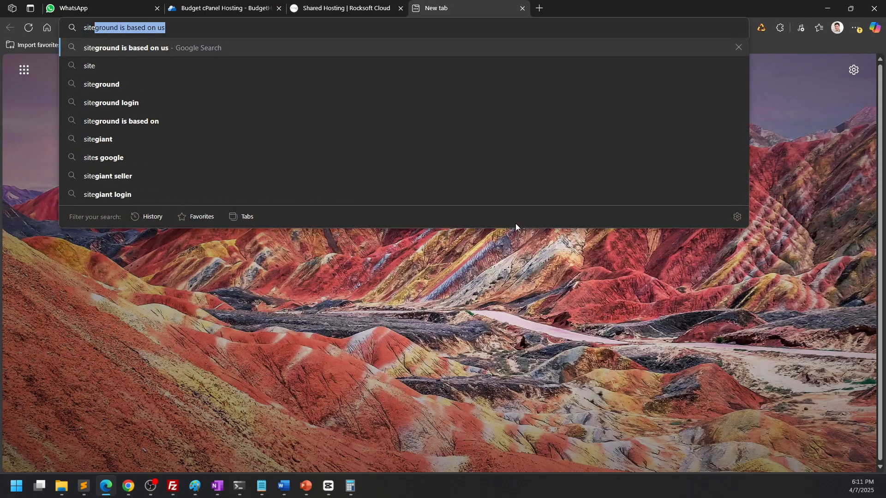
pyautogui.write('n')
pyautogui.press('BackSpace')
pyautogui.press('BackSpace')
pyautogui.press('BackSpace')
pyautogui.write('round')
pyautogui.press('Return')
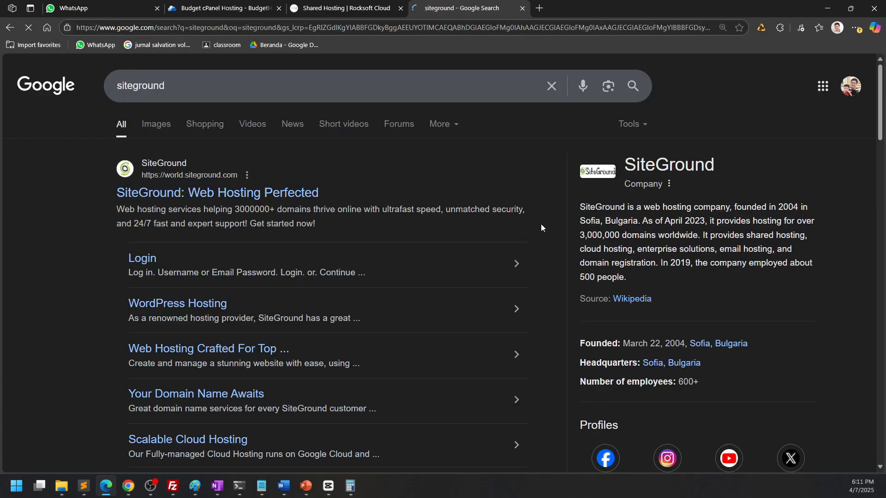
# Open the SiteGround website from the results and go to its hosting plans via Start Now
pyautogui.click(242, 192)
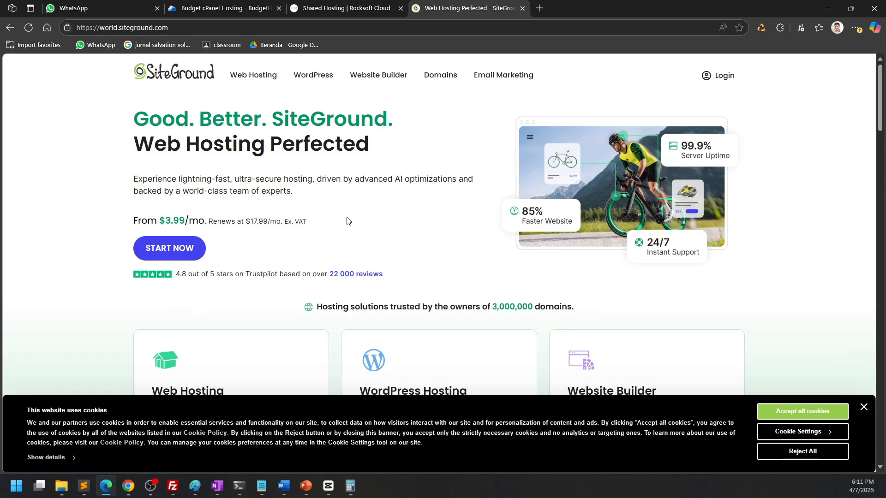
pyautogui.click(184, 247)
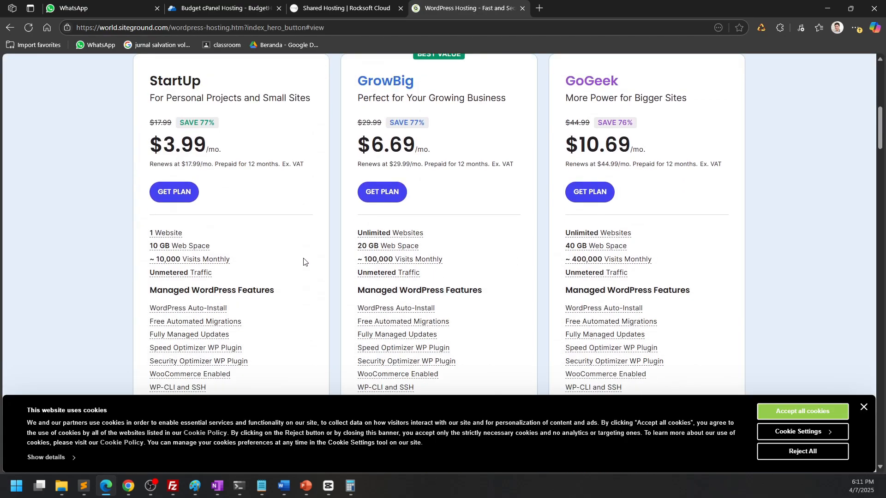
# Return to the BudgetHosting tab and open the Account Manager
pyautogui.click(225, 5)
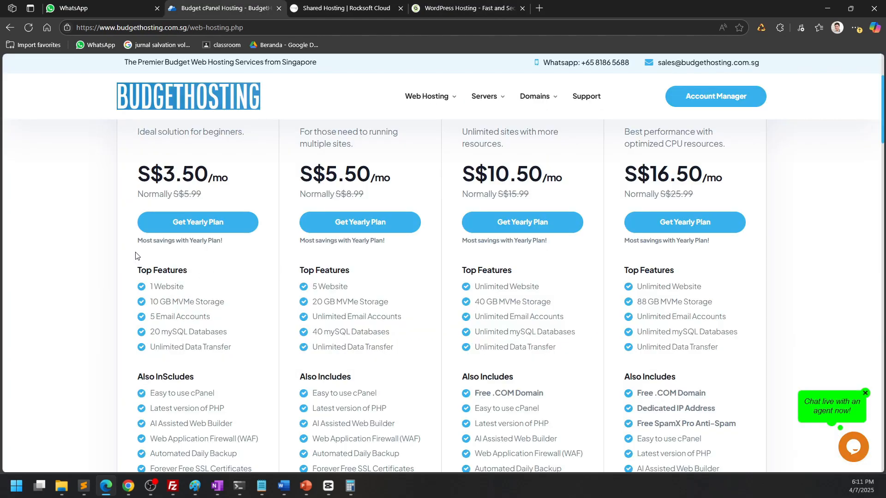
pyautogui.scroll(3, 137, 256)
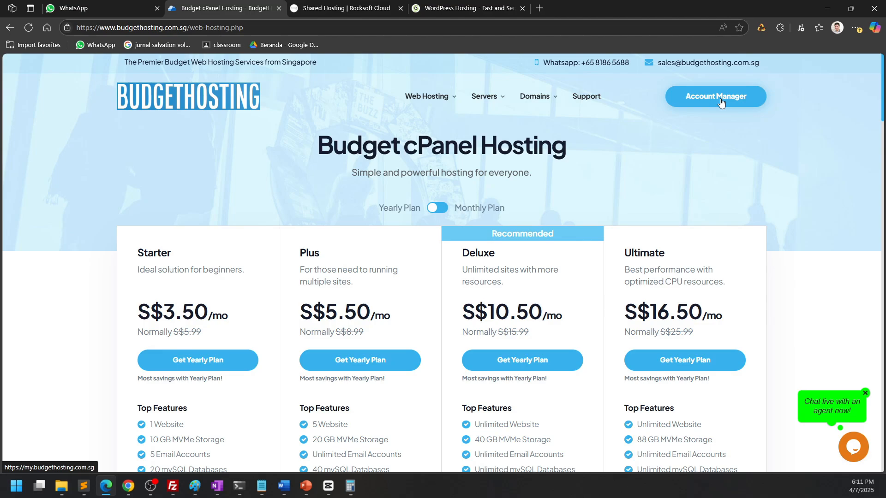
pyautogui.click(722, 102)
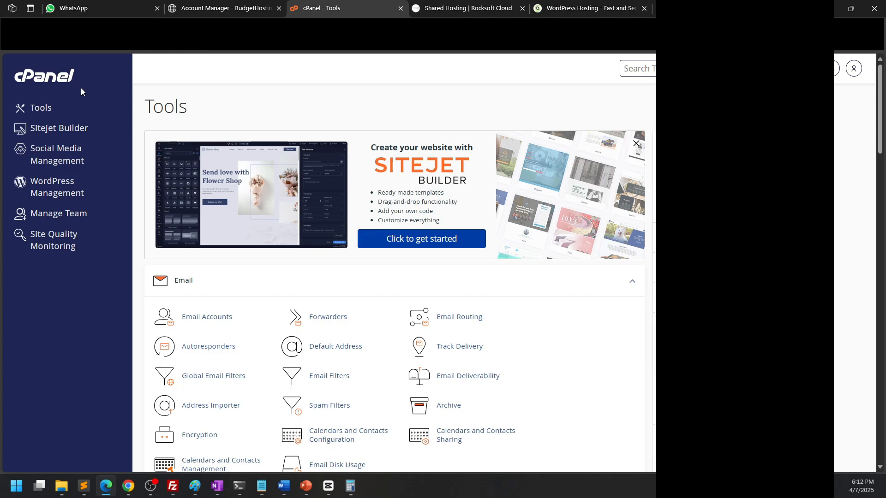
# Open File Manager from the cPanel tools and browse into the public_html/dummy folder
pyautogui.scroll(-4, 110, 231)
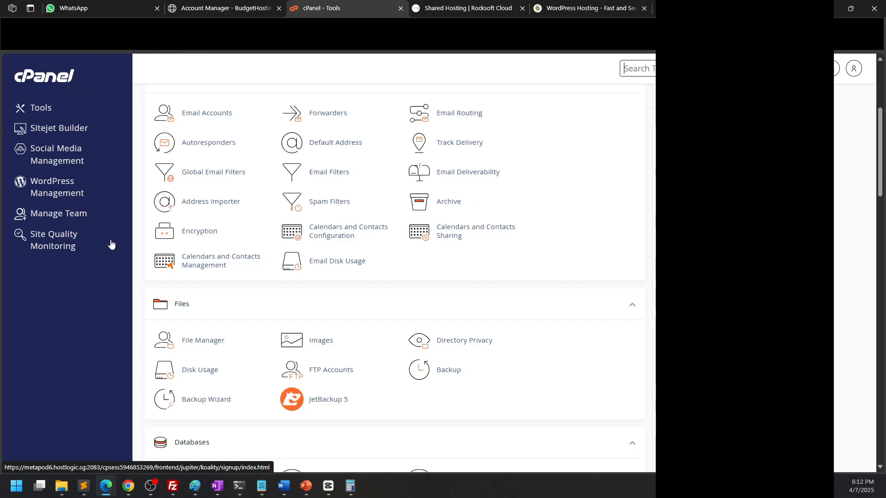
pyautogui.scroll(-1, 111, 245)
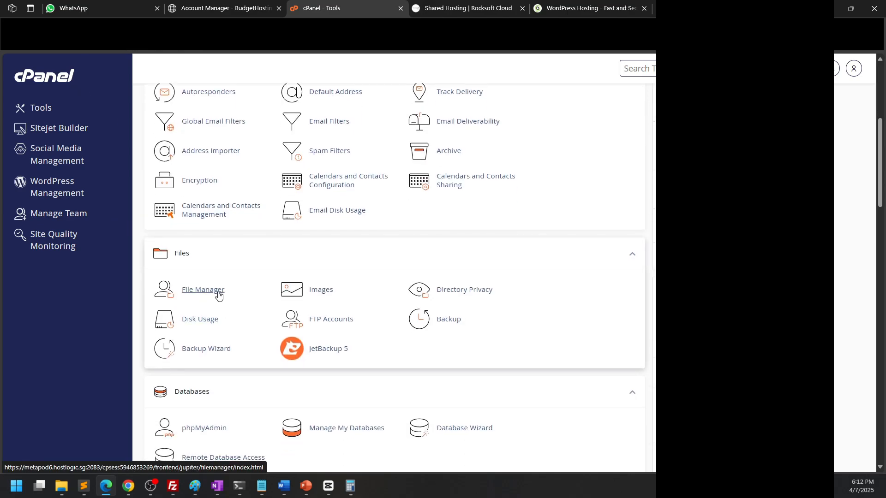
pyautogui.scroll(-2, 220, 268)
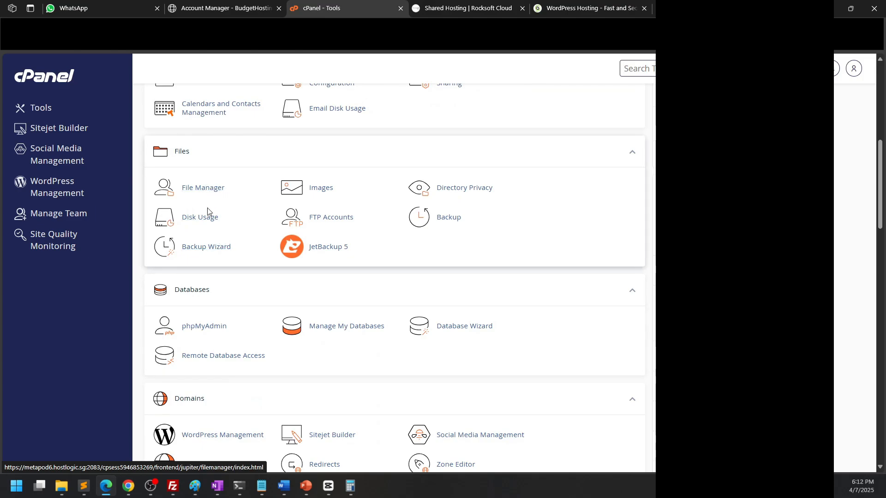
pyautogui.scroll(-1, 208, 245)
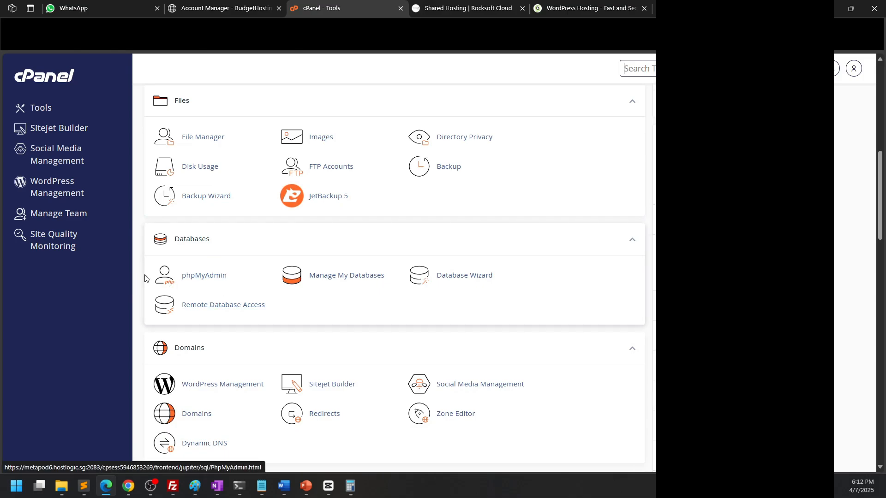
pyautogui.click(207, 144)
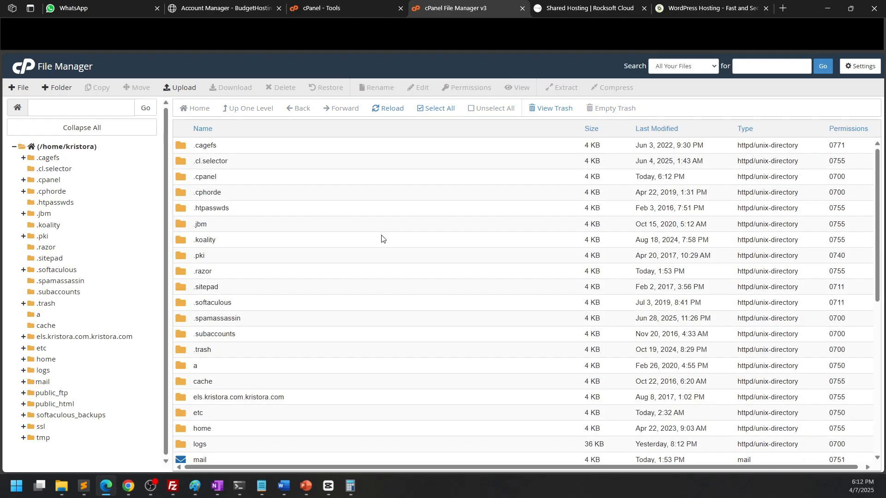
pyautogui.scroll(-3, 381, 239)
pyautogui.doubleClick(263, 340)
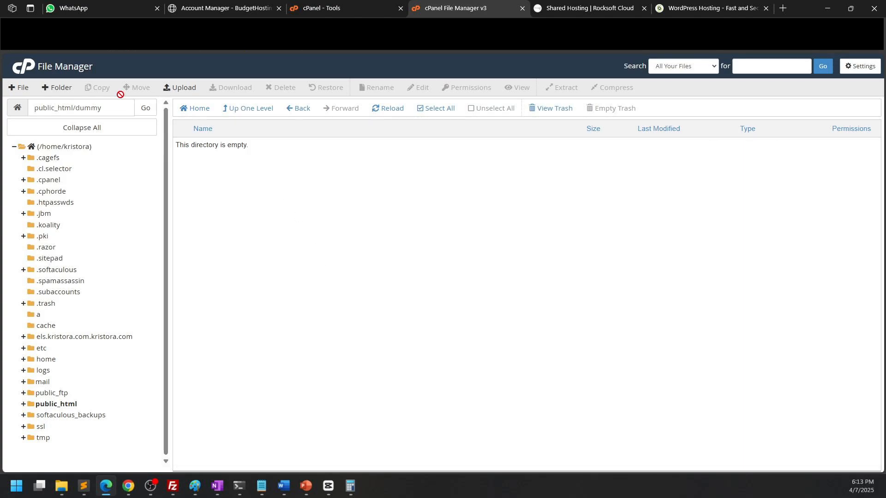
# Create a new file named index.html in the public_html/dummy folder
pyautogui.click(25, 88)
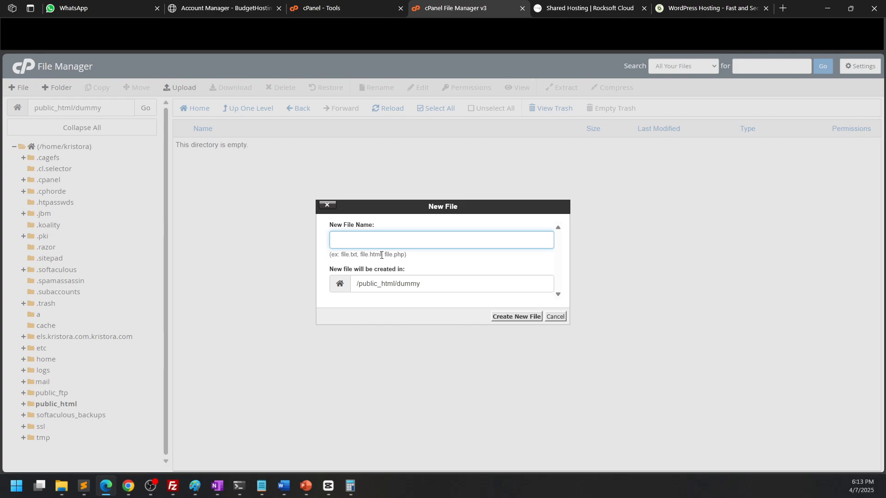
pyautogui.write('ind')
pyautogui.press('Down')
pyautogui.press('Return')
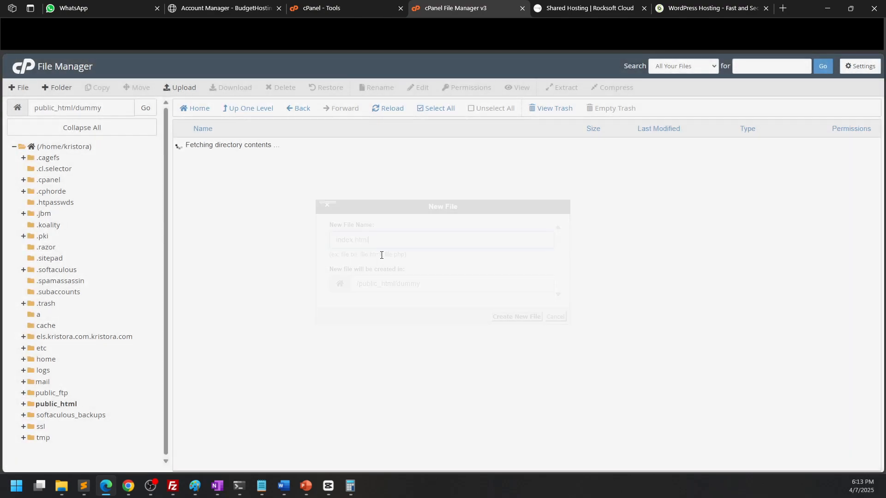
# Open index.html for editing in the file editor
pyautogui.click(253, 145)
pyautogui.rightClick(254, 145)
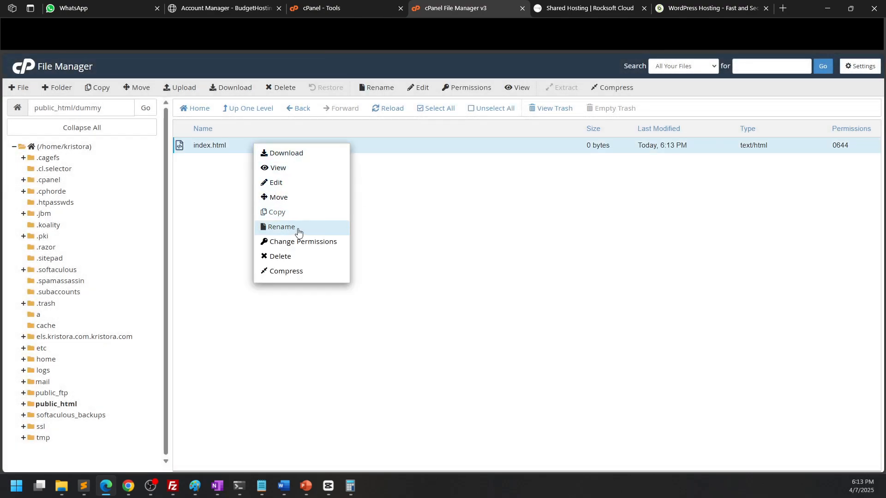
pyautogui.click(296, 183)
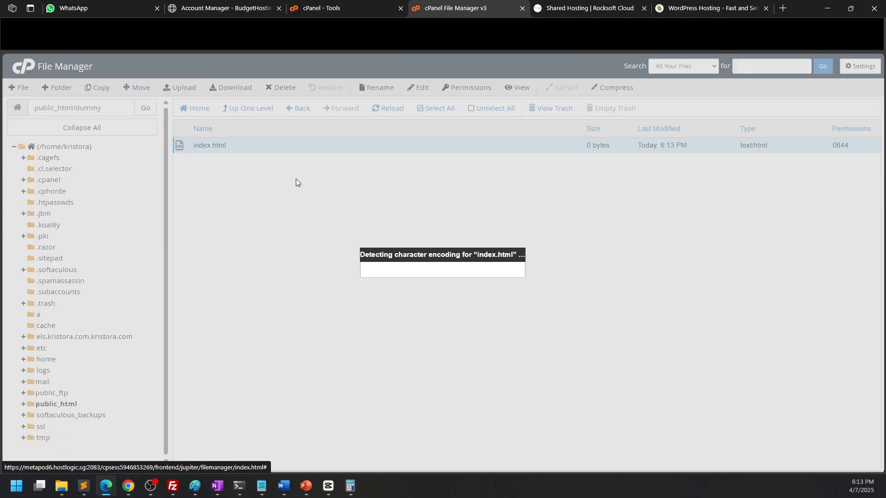
pyautogui.click(534, 342)
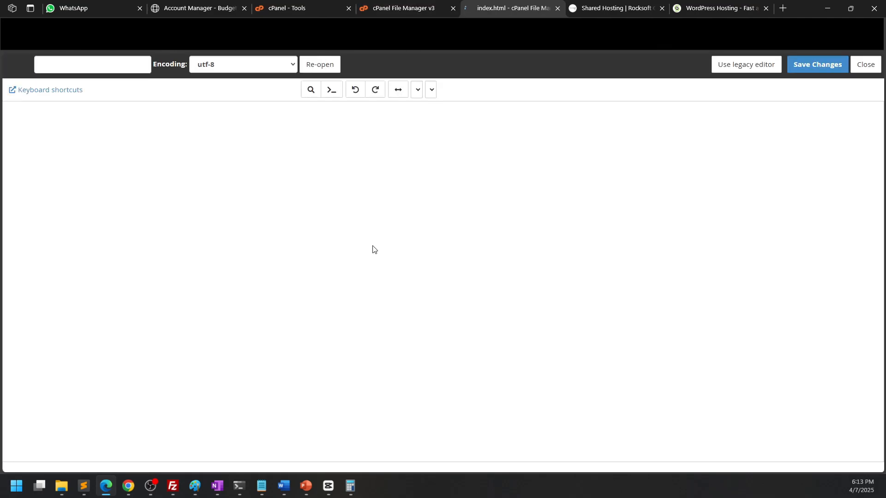
# Write a basic HTML page with the title Welcome and body text Hello world, and save the changes
pyautogui.hotkey('ctrl', '+')
pyautogui.hotkey('ctrl', '+')
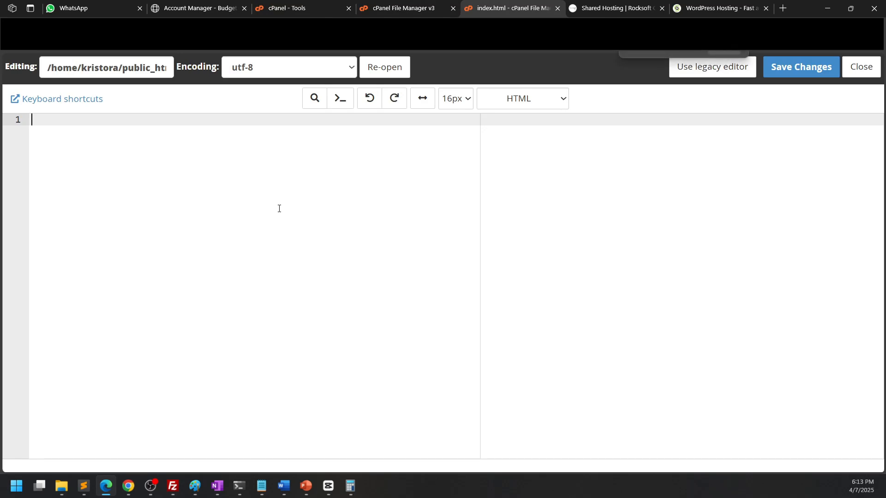
pyautogui.write('Mht')
pyautogui.press('BackSpace')
pyautogui.press('BackSpace')
pyautogui.press('BackSpace')
pyautogui.write('<html>')
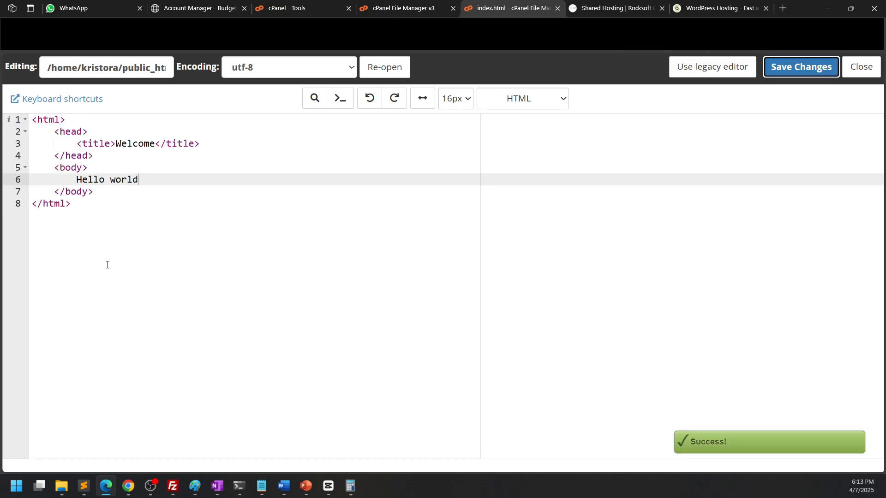
pyautogui.click(134, 263)
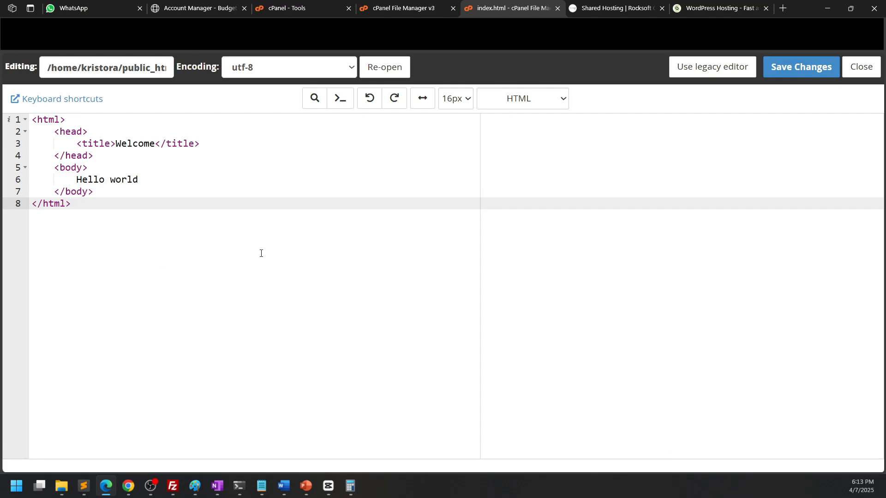
# Load the site's /dummy/ address in another browser tab to view the published page
pyautogui.click(130, 77)
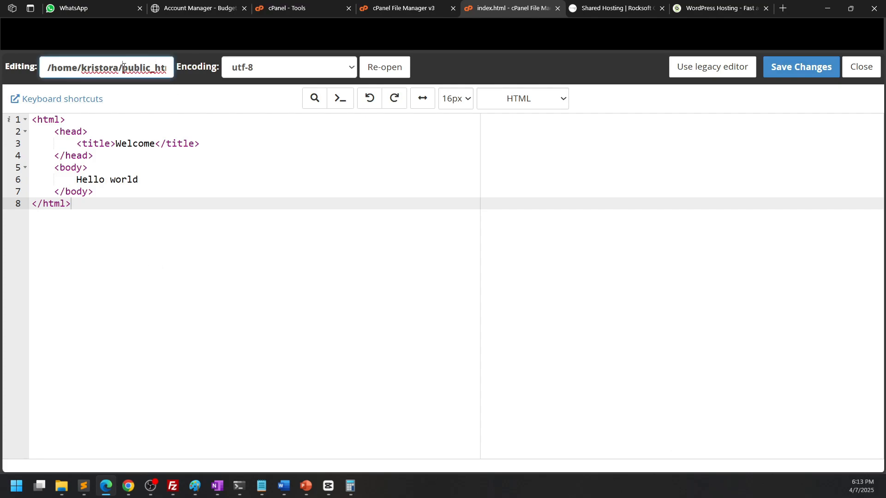
pyautogui.hotkey('ctrl', 'a')
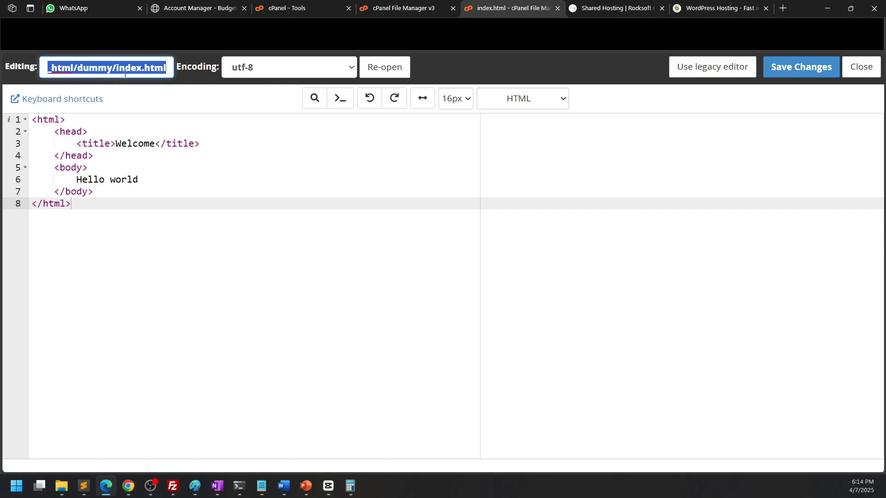
pyautogui.click(82, 69)
pyautogui.doubleClick(82, 68)
pyautogui.click(614, 8)
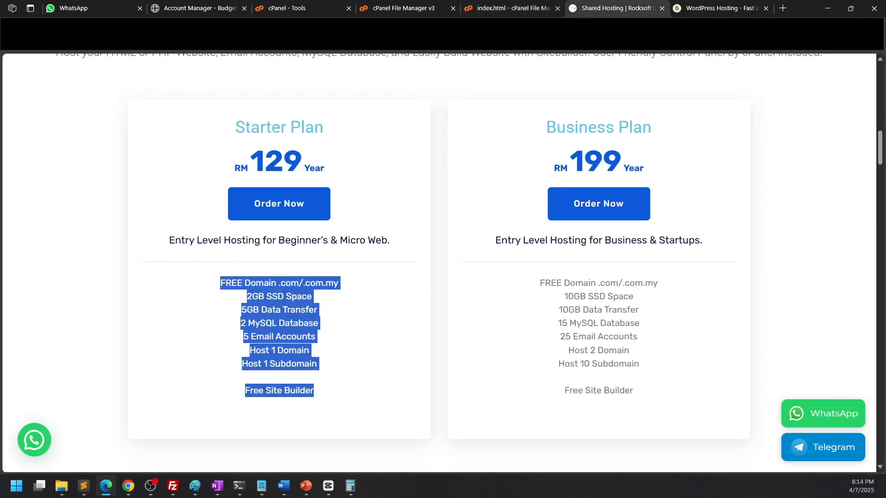
pyautogui.hotkey('ctrl', 'l')
pyautogui.press('Return')
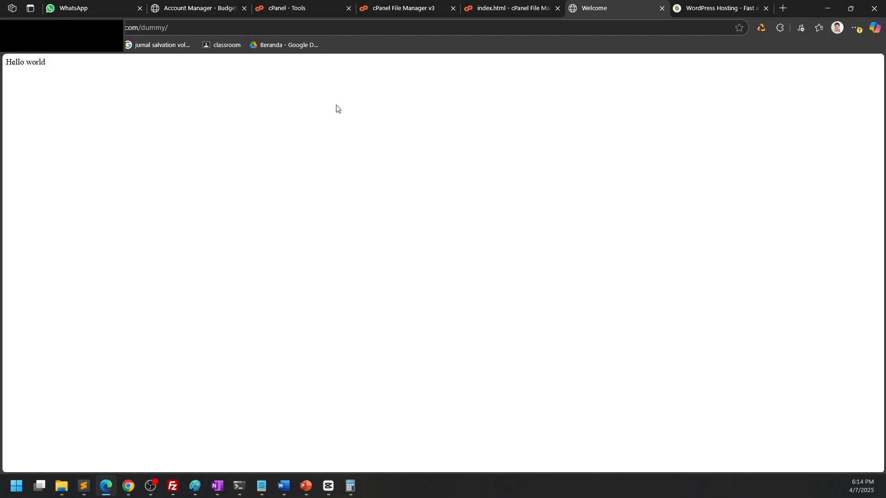
pyautogui.scroll(3, 337, 109)
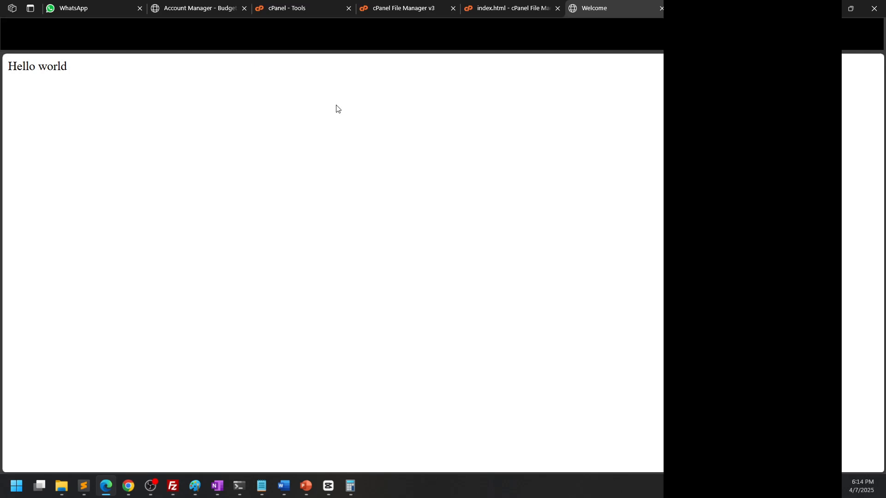
# Return to the cPanel Tools page and open Manage My Databases
pyautogui.click(548, 6)
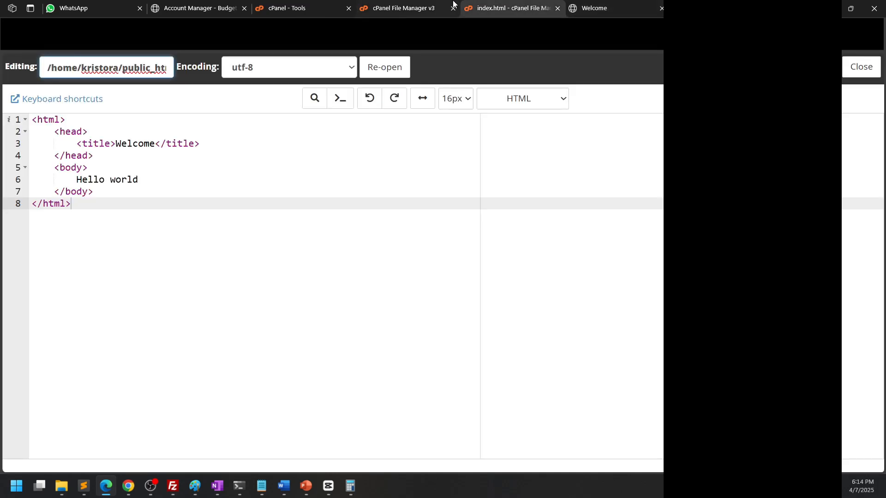
pyautogui.click(425, 5)
pyautogui.click(339, 6)
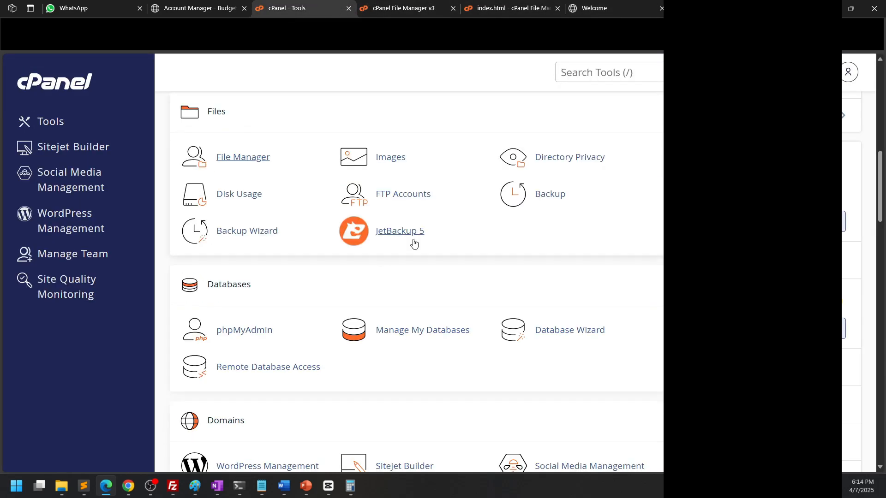
pyautogui.scroll(-2, 364, 247)
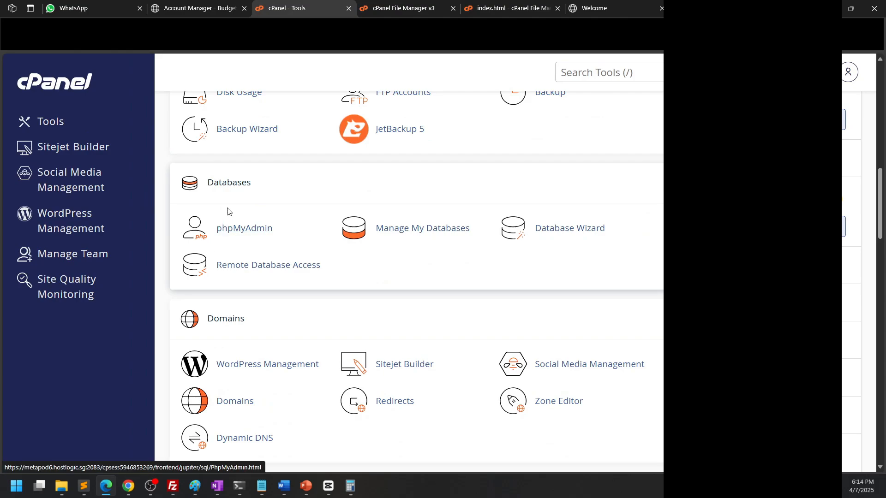
pyautogui.click(442, 230)
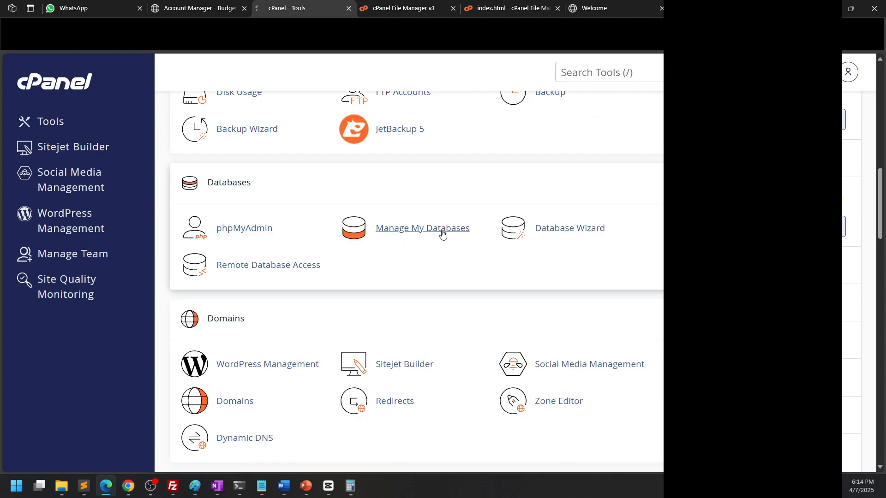
pyautogui.scroll(-1, 534, 280)
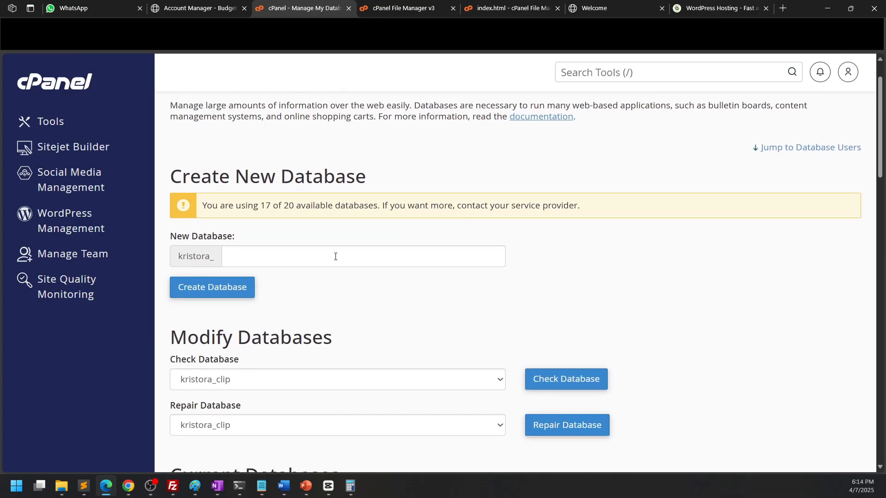
# Create a new database named dummy
pyautogui.click(335, 257)
pyautogui.write('dummy')
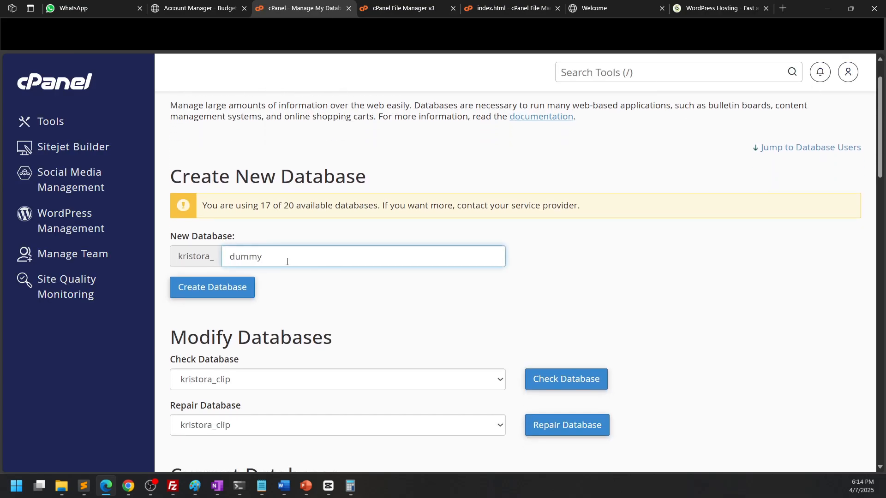
pyautogui.click(233, 287)
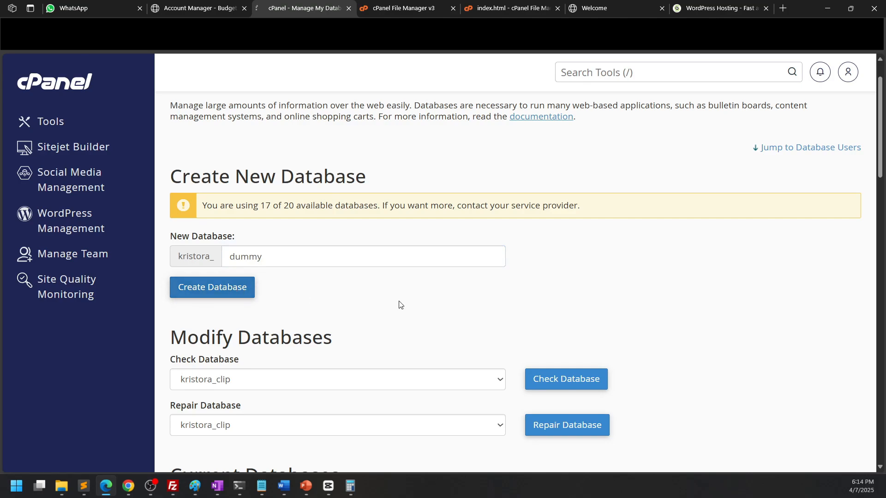
pyautogui.click(517, 209)
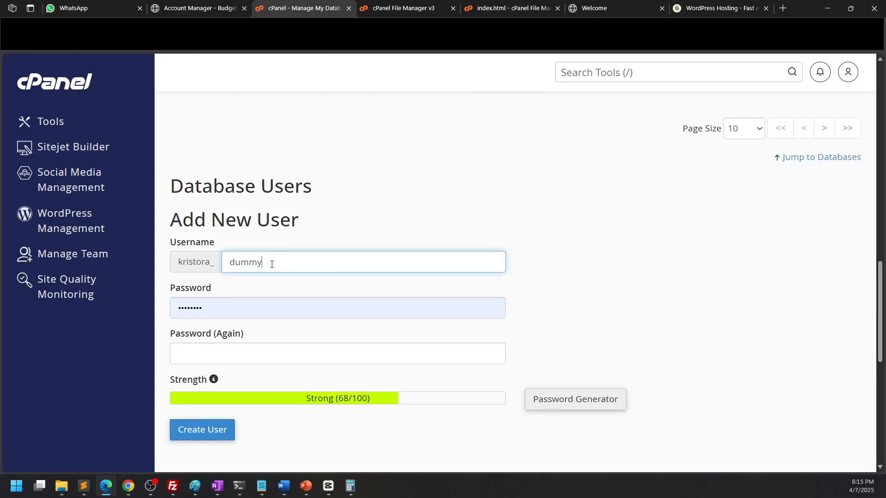
# Set up a new database user named dummy, filling its password fields with a password from the Password Generator
pyautogui.press('Tab')
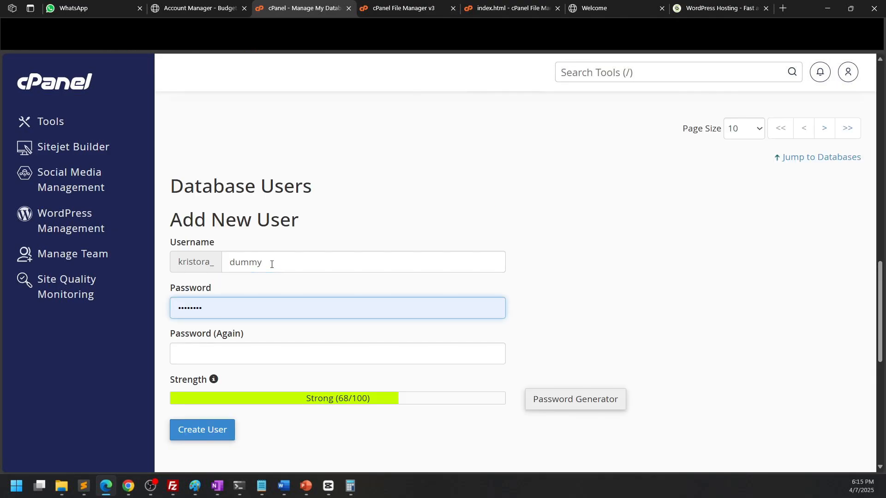
pyautogui.press('BackSpace')
pyautogui.click(531, 253)
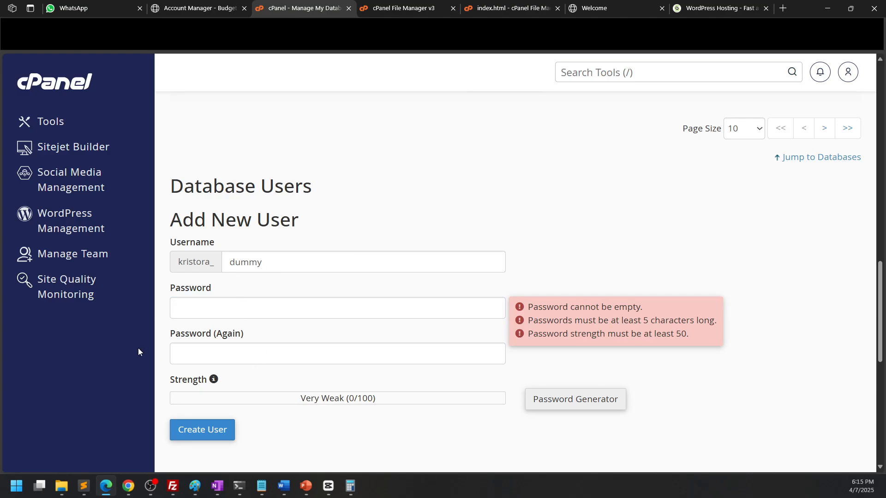
pyautogui.click(198, 308)
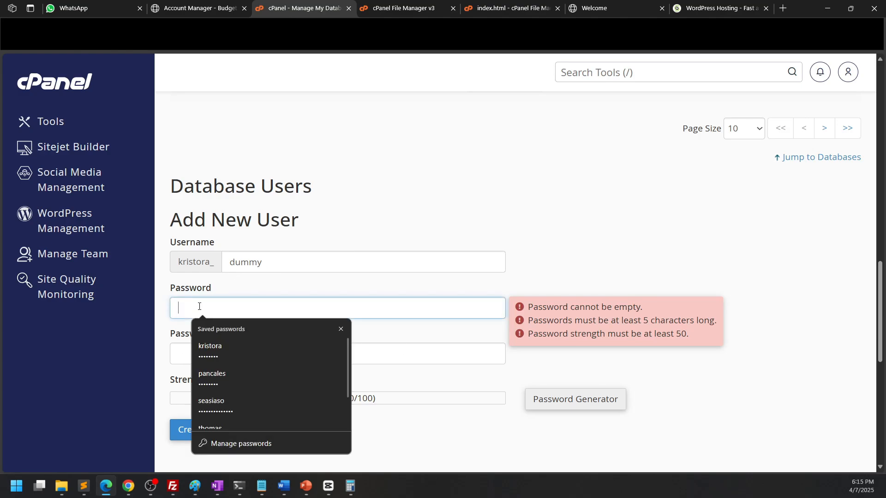
pyautogui.click(580, 397)
pyautogui.click(408, 249)
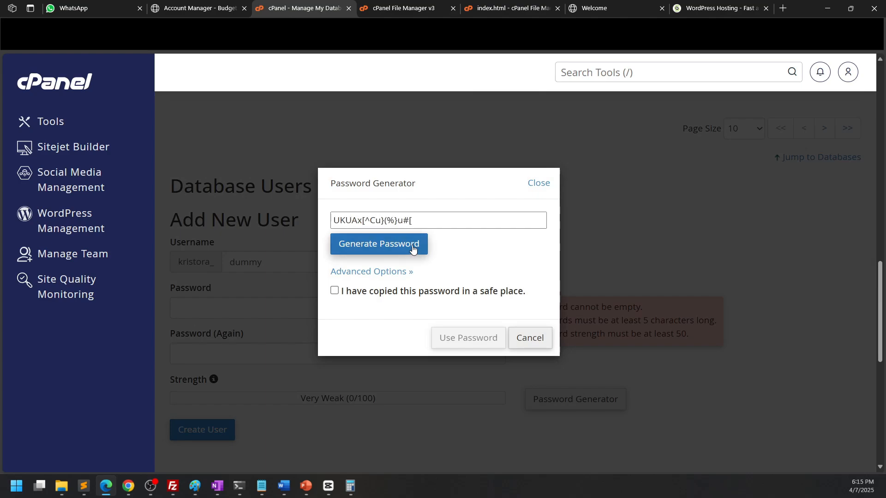
pyautogui.click(420, 221)
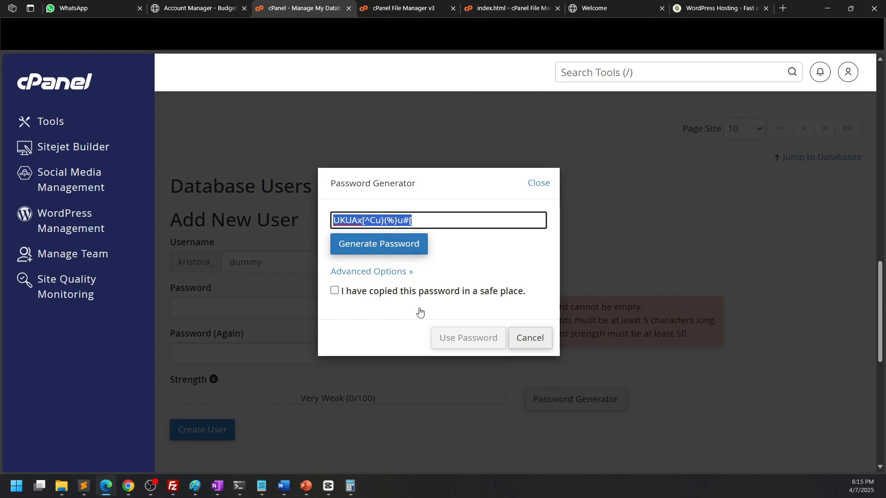
pyautogui.click(426, 293)
pyautogui.click(468, 338)
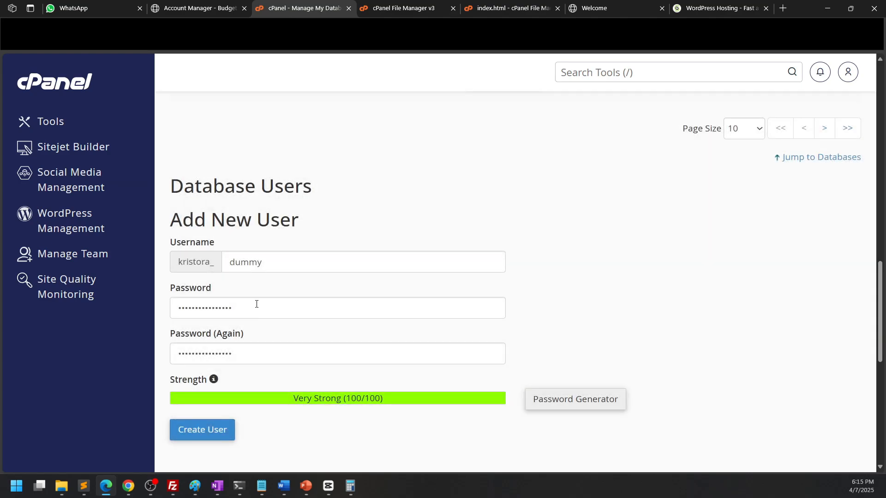
# Create the dummy database user and go back to the databases page
pyautogui.click(296, 313)
pyautogui.click(232, 434)
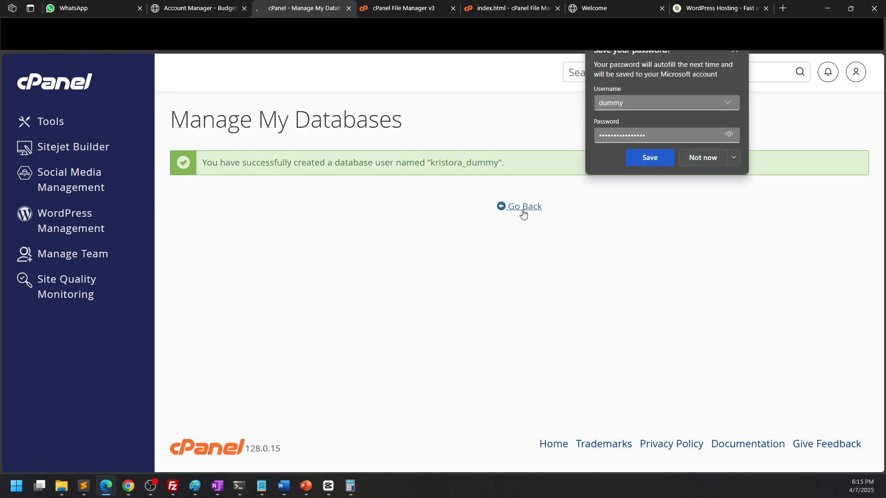
pyautogui.click(520, 206)
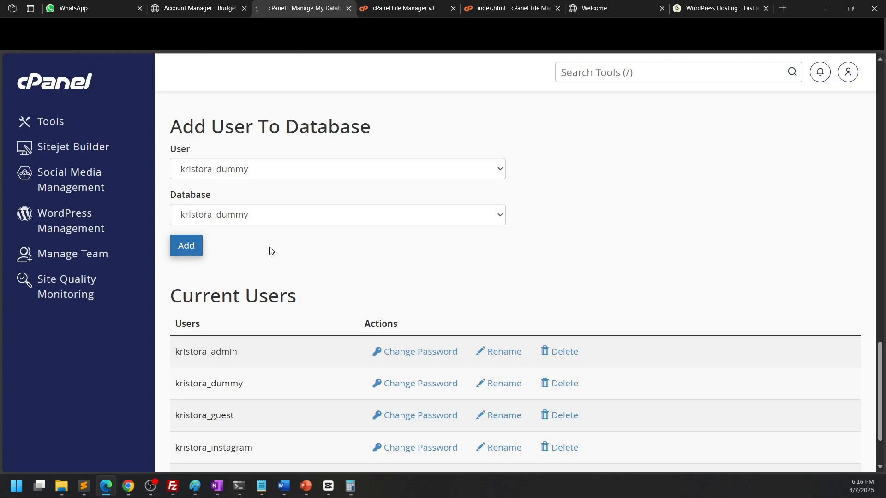
# Add the dummy user to the dummy database with all privileges except ALTER, ALTER ROUTINE, CREATE, CREATE ROUTINE, CREATE TEMPORARY TABLES and CREATE VIEW
pyautogui.click(224, 236)
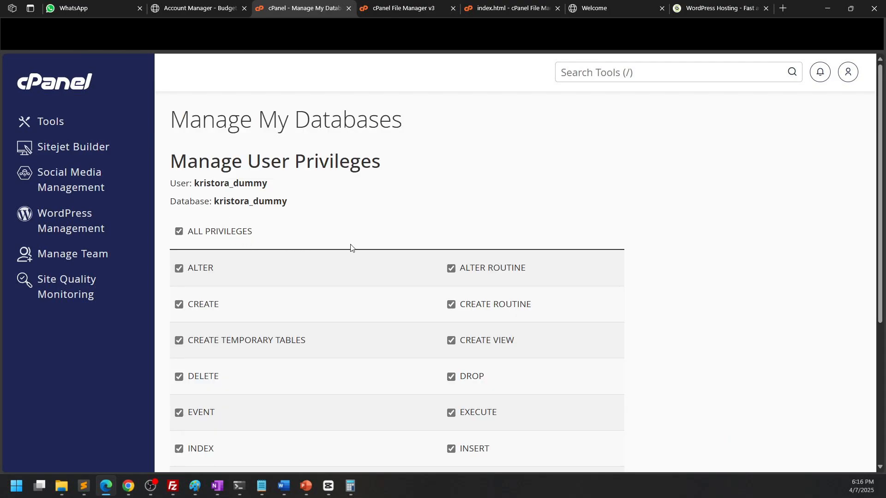
pyautogui.scroll(-2, 351, 248)
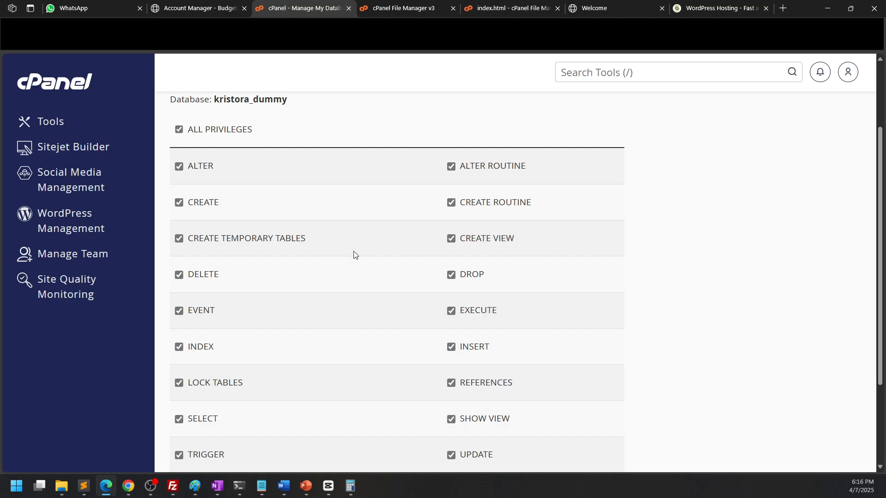
pyautogui.click(205, 169)
pyautogui.click(213, 205)
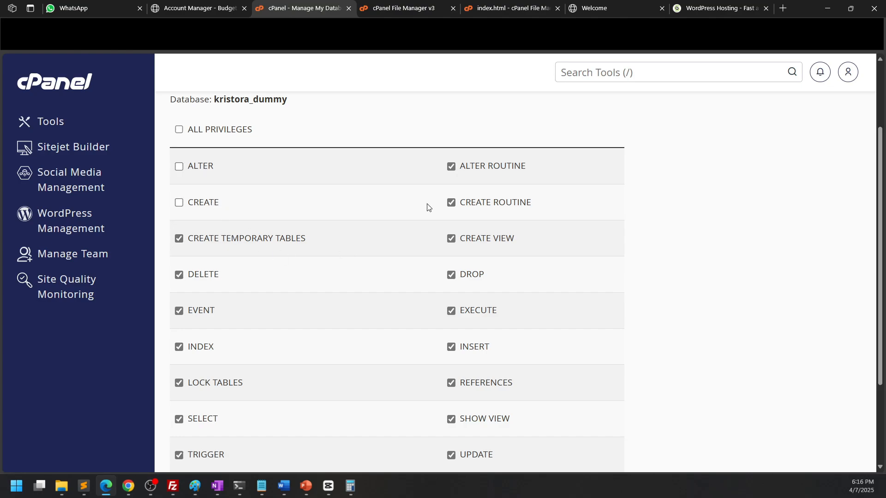
pyautogui.click(469, 171)
pyautogui.click(474, 203)
pyautogui.click(483, 244)
pyautogui.click(283, 242)
pyautogui.scroll(-2, 516, 257)
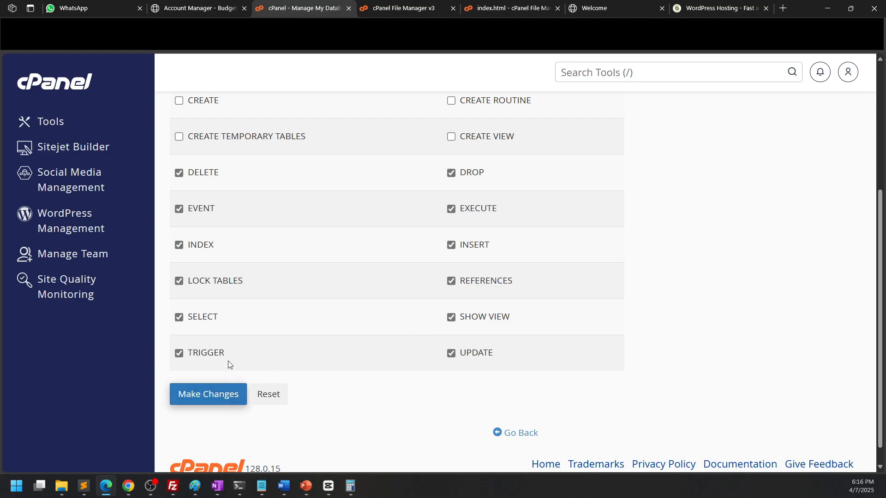
pyautogui.click(224, 397)
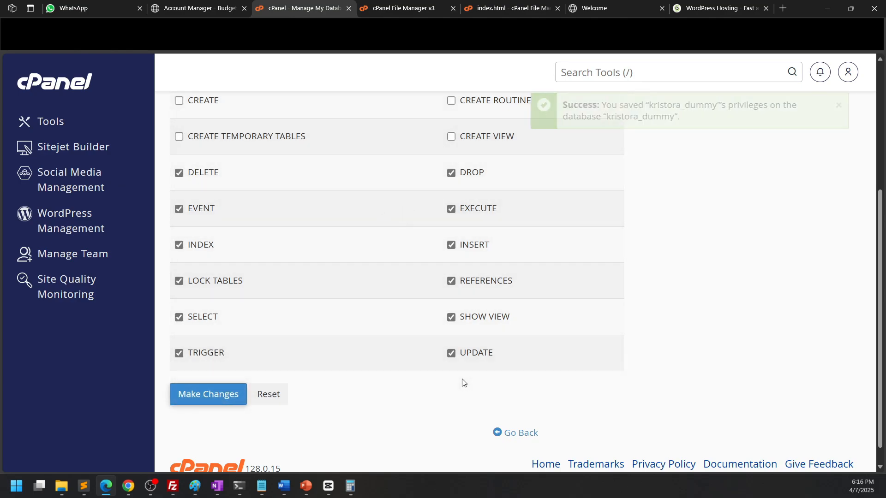
# Go back to the databases page and return to the cPanel Tools page
pyautogui.scroll(-5, 522, 416)
pyautogui.click(521, 418)
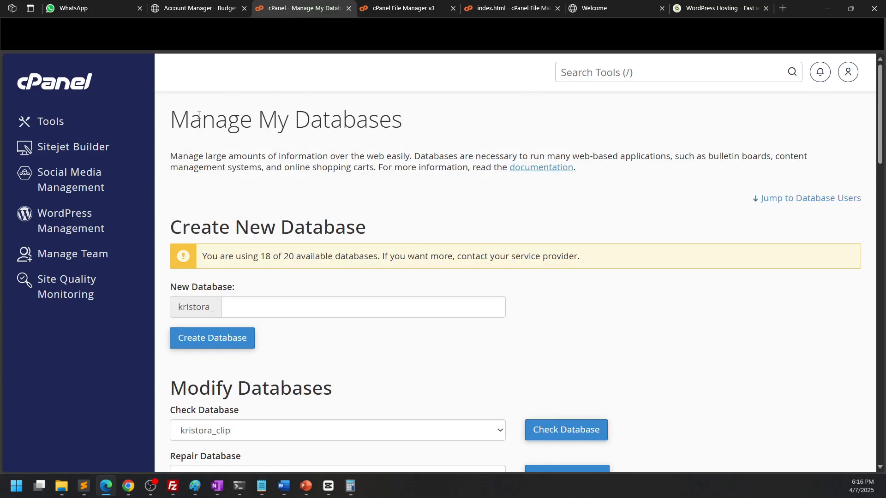
pyautogui.click(49, 121)
pyautogui.scroll(-10, 418, 224)
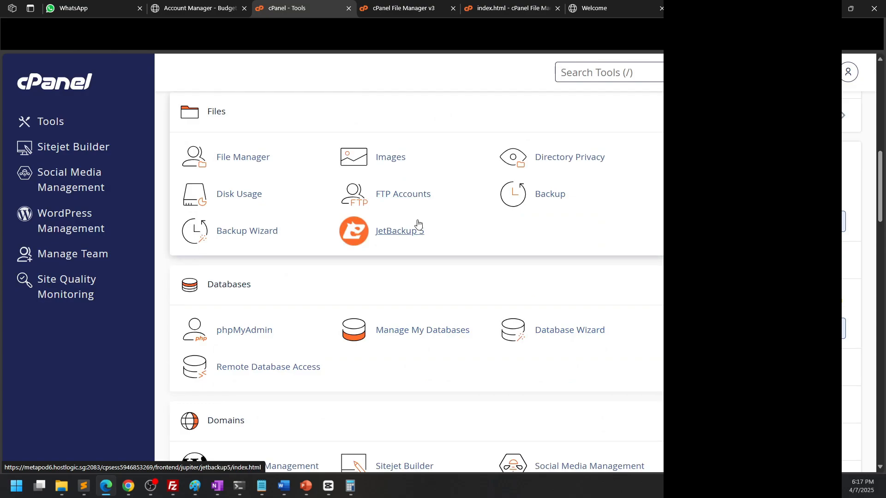
# Open phpMyAdmin and create a new table named logged_user in the dummy database
pyautogui.scroll(-1, 418, 224)
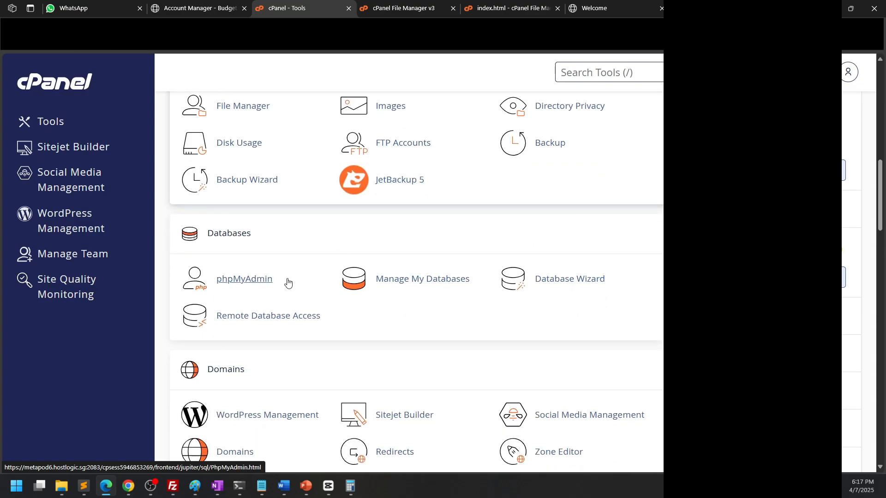
pyautogui.click(246, 279)
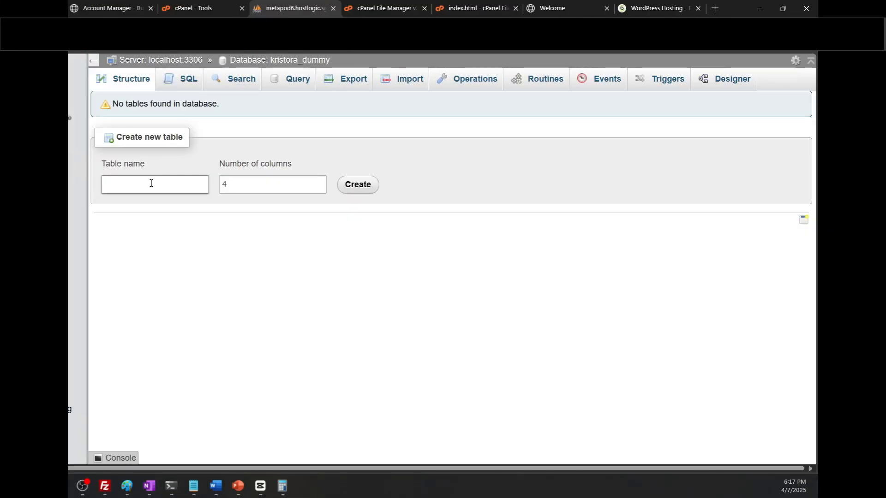
pyautogui.click(151, 183)
pyautogui.write('logged_user')
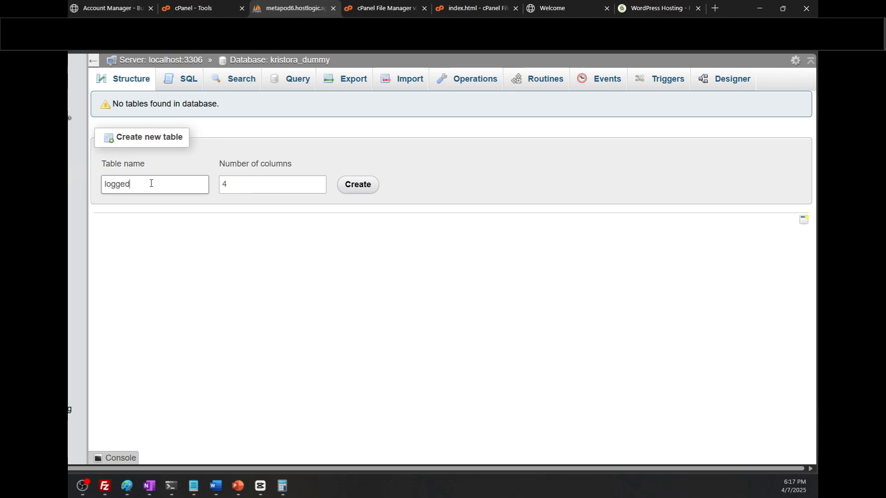
pyautogui.click(358, 185)
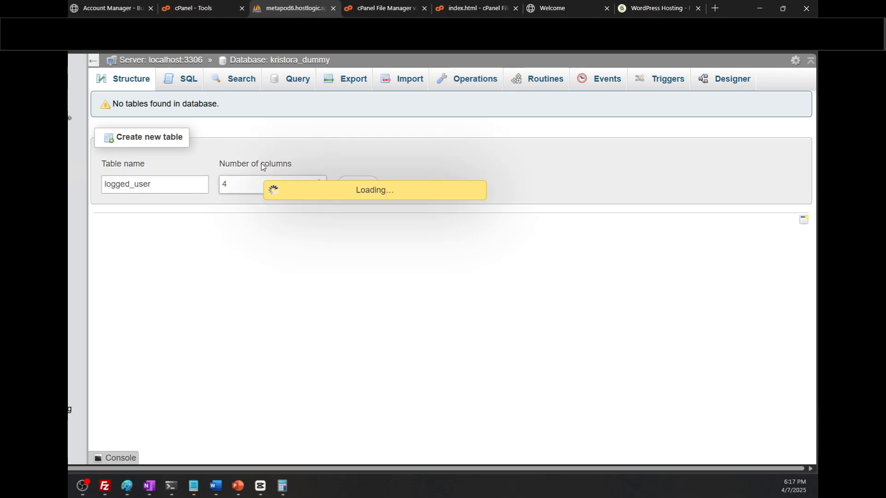
# Define a single column called name of type VARCHAR with length 100 and save the table
pyautogui.click(161, 162)
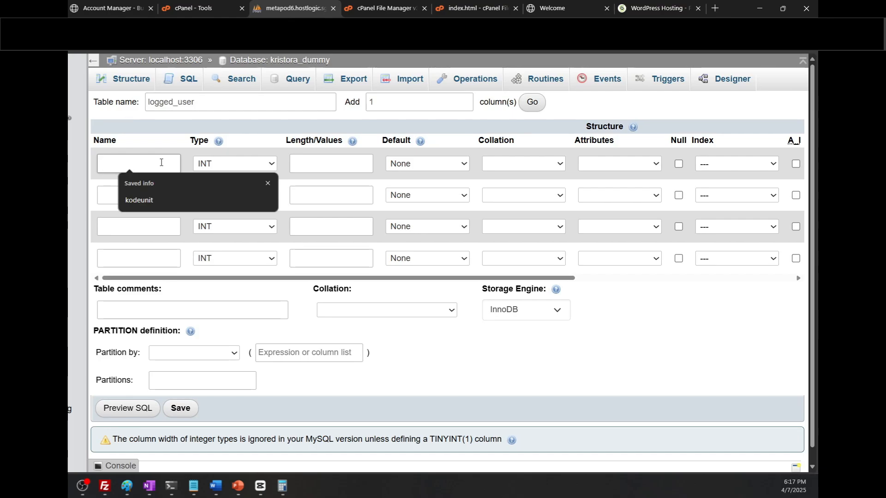
pyautogui.write('name')
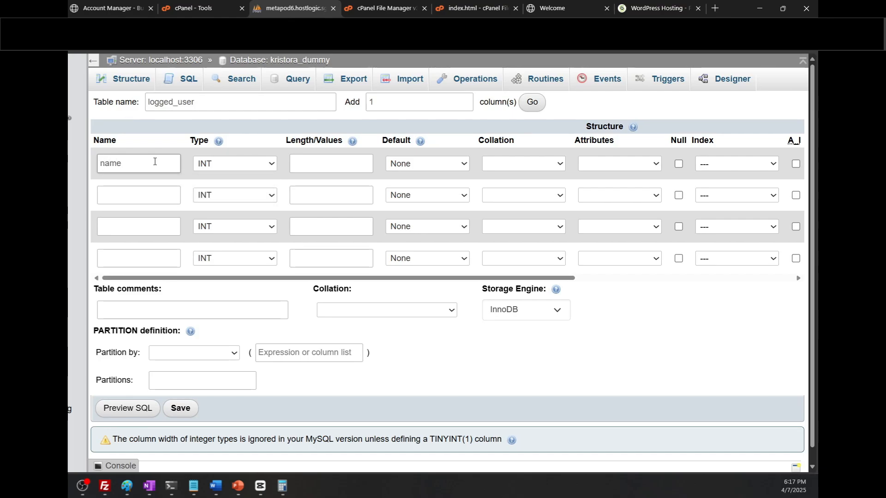
pyautogui.click(236, 165)
pyautogui.click(239, 192)
pyautogui.click(335, 167)
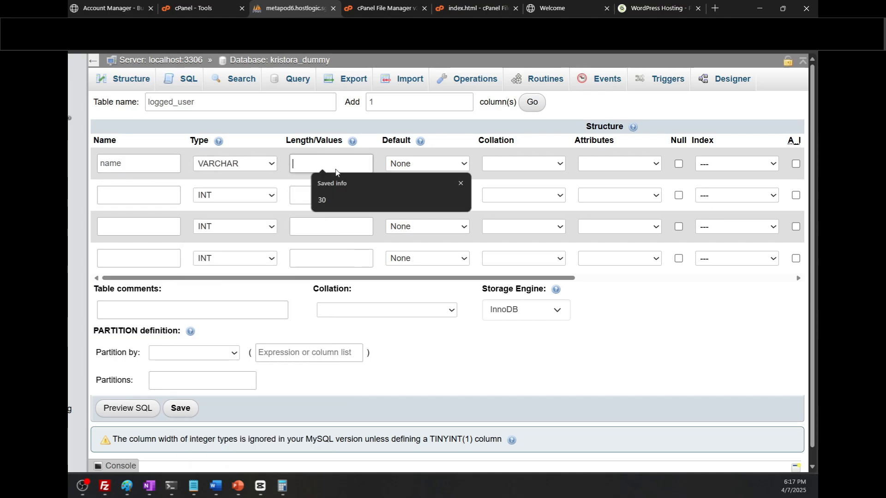
pyautogui.write('100')
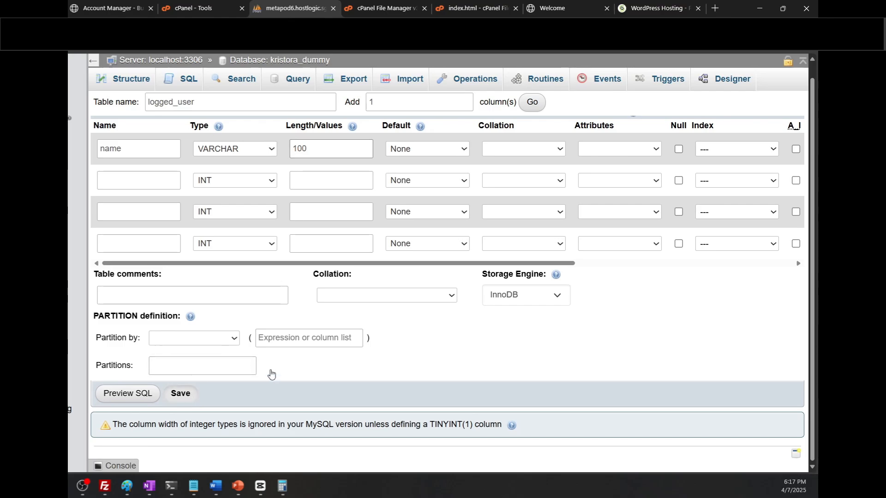
pyautogui.press('Return')
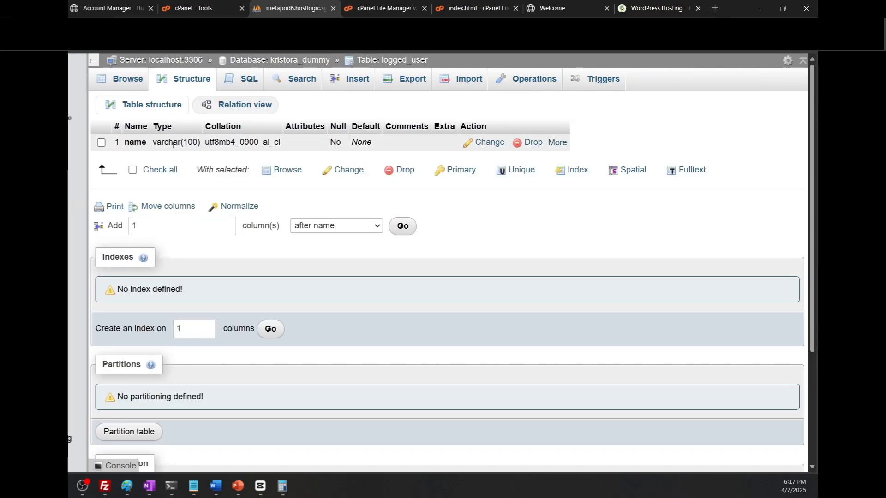
# Insert a row into logged_user with a sample person's name as the name value, then browse the table
pyautogui.click(360, 87)
pyautogui.click(398, 155)
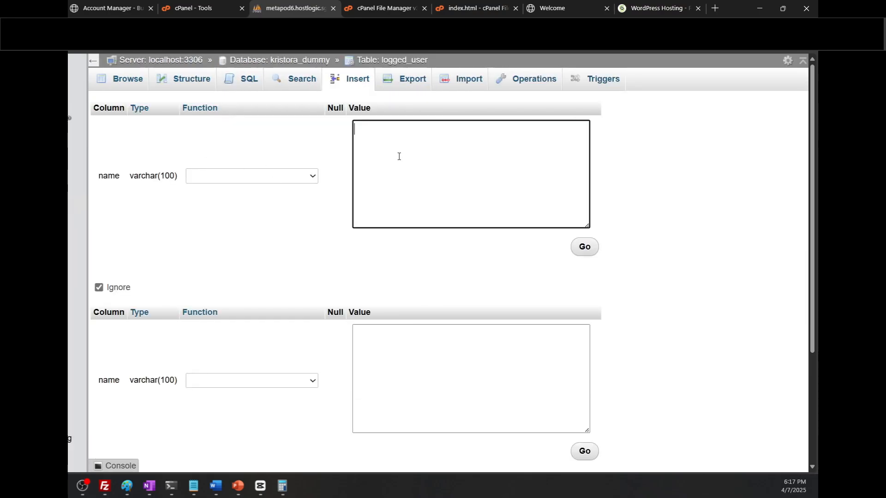
pyautogui.write('John Doe')
pyautogui.click(589, 253)
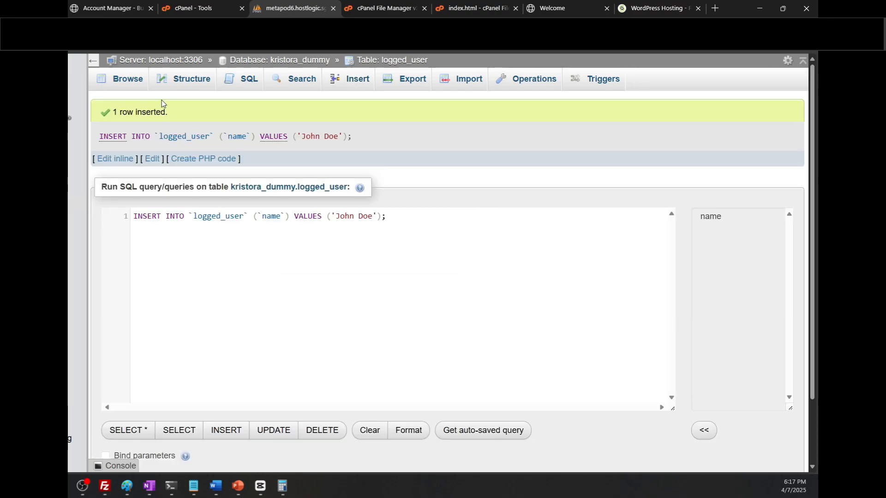
pyautogui.click(132, 89)
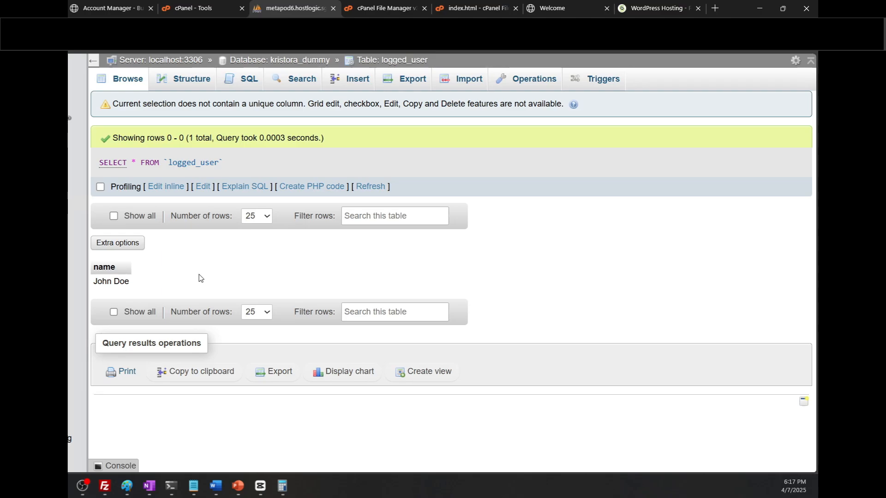
# Permanently delete index.html from the public_html/dummy folder, skipping the trash
pyautogui.click(366, 3)
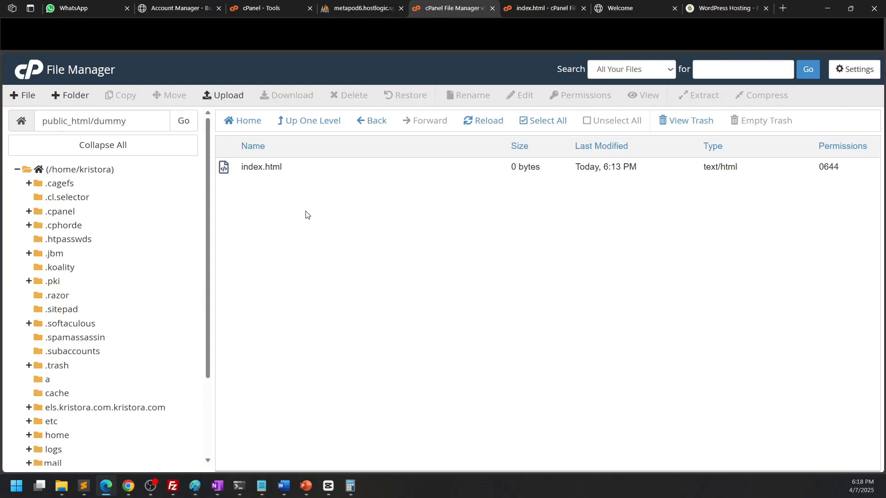
pyautogui.rightClick(312, 169)
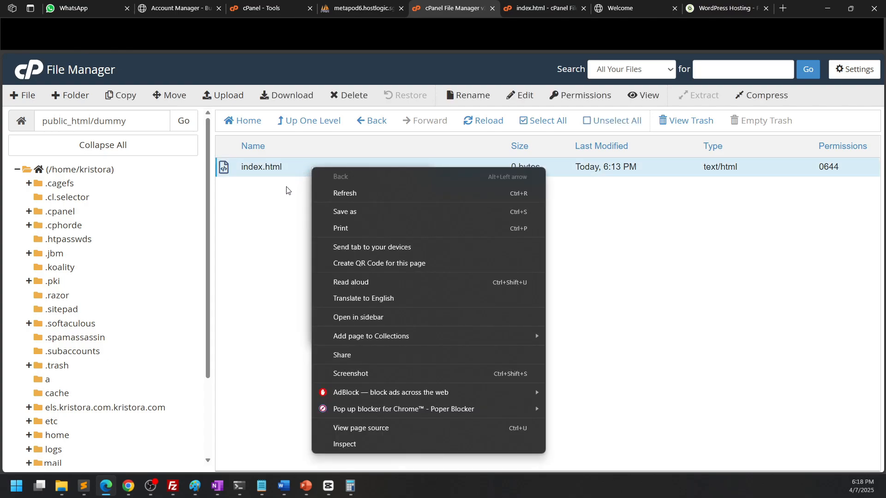
pyautogui.click(304, 174)
pyautogui.rightClick(305, 174)
pyautogui.click(347, 309)
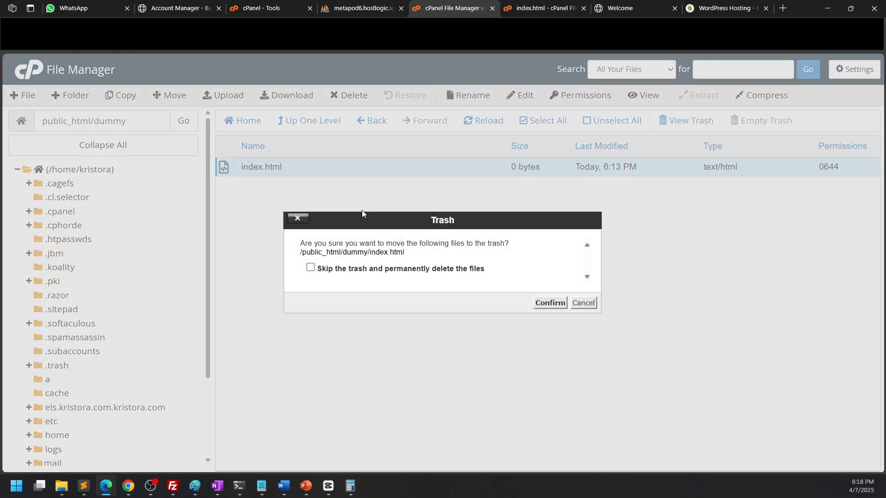
pyautogui.click(387, 272)
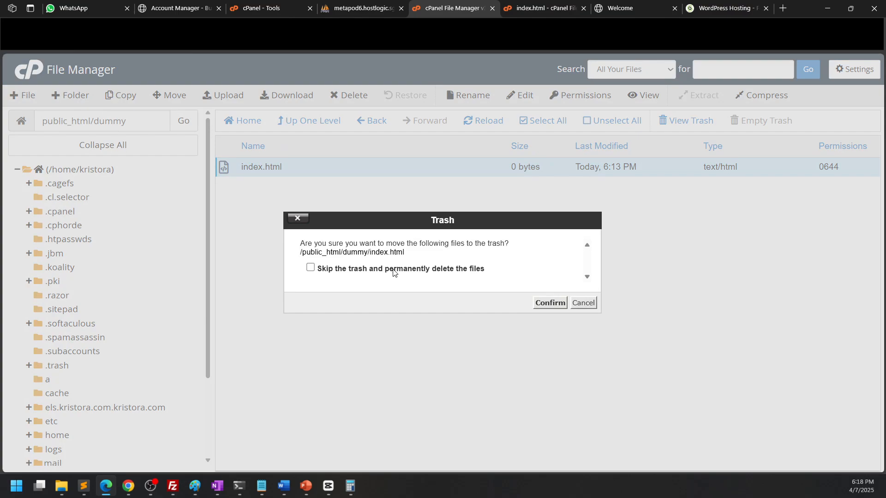
pyautogui.click(556, 306)
# Create a new file named index.php in public_html/dummy and open it in the code editor
pyautogui.hotkey('alt', 'Tab')
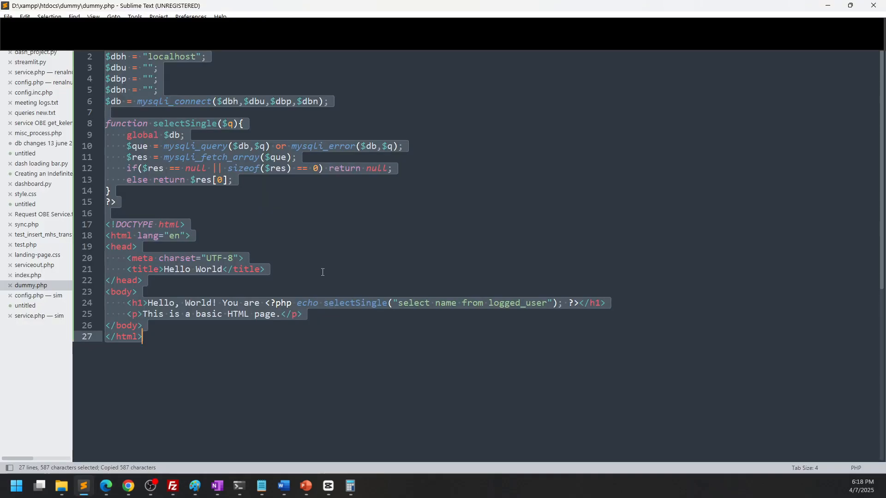
pyautogui.click(820, 5)
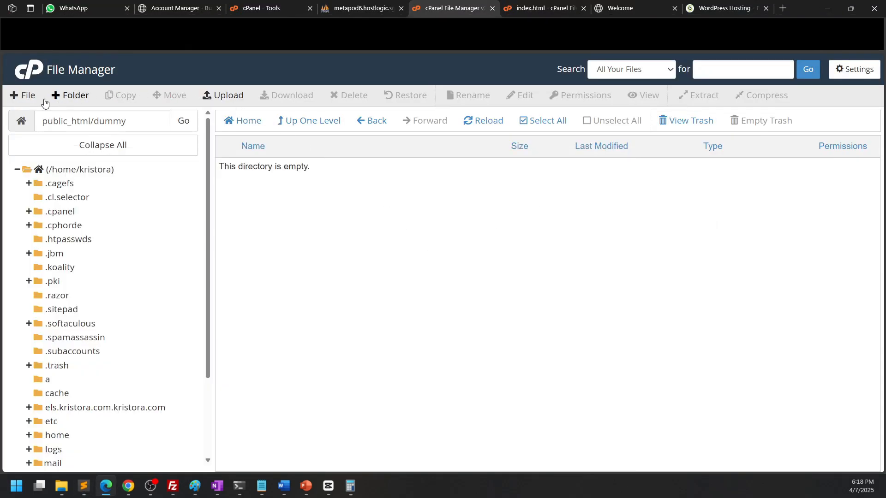
pyautogui.click(44, 99)
pyautogui.write('index.php')
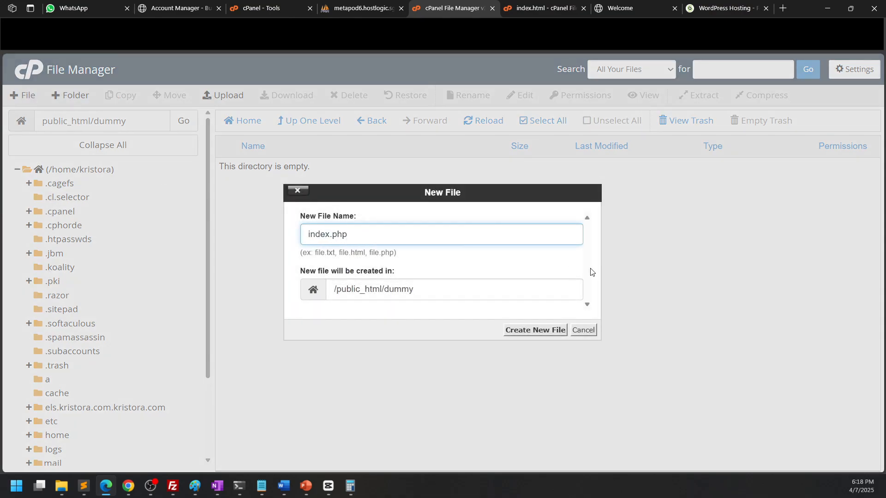
pyautogui.click(535, 330)
pyautogui.rightClick(297, 167)
pyautogui.click(340, 218)
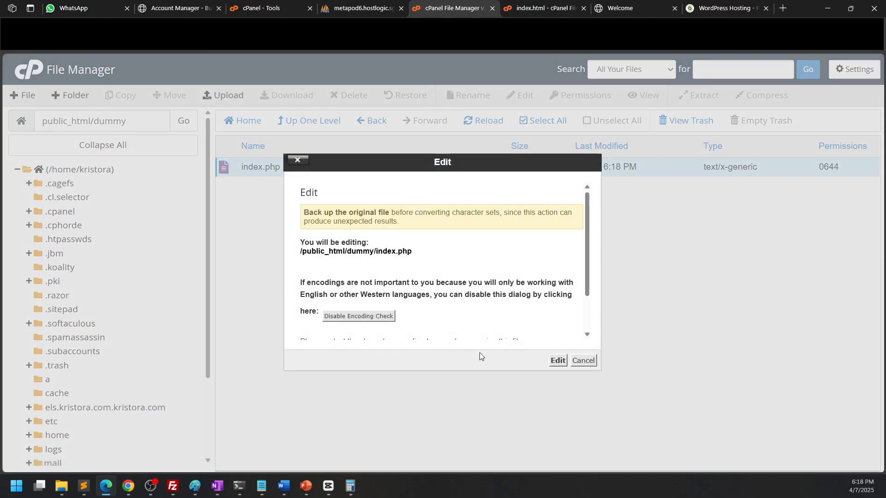
pyautogui.click(556, 361)
# Set both the database name and database user variables in the PHP code to kristora_dummy
pyautogui.click(83, 133)
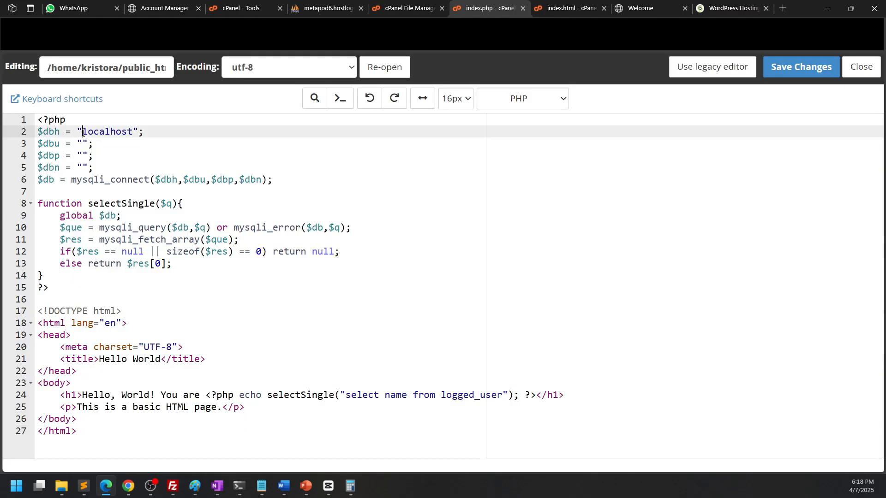
pyautogui.click(82, 144)
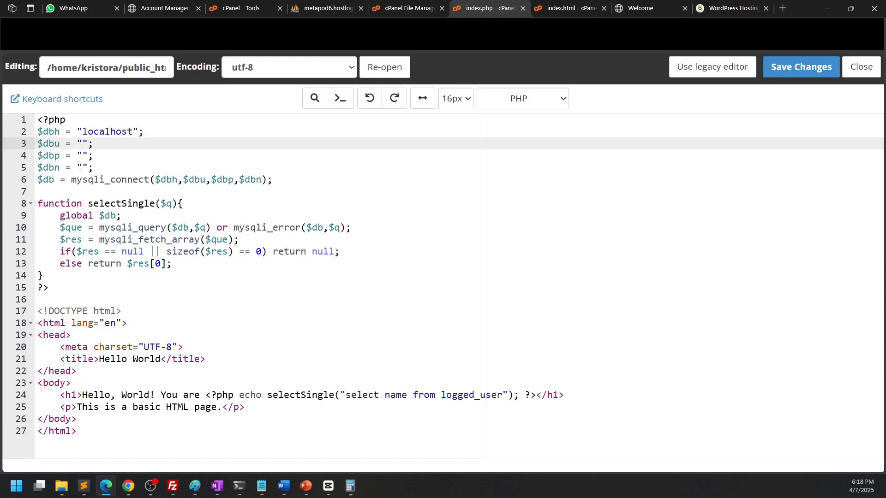
pyautogui.click(83, 156)
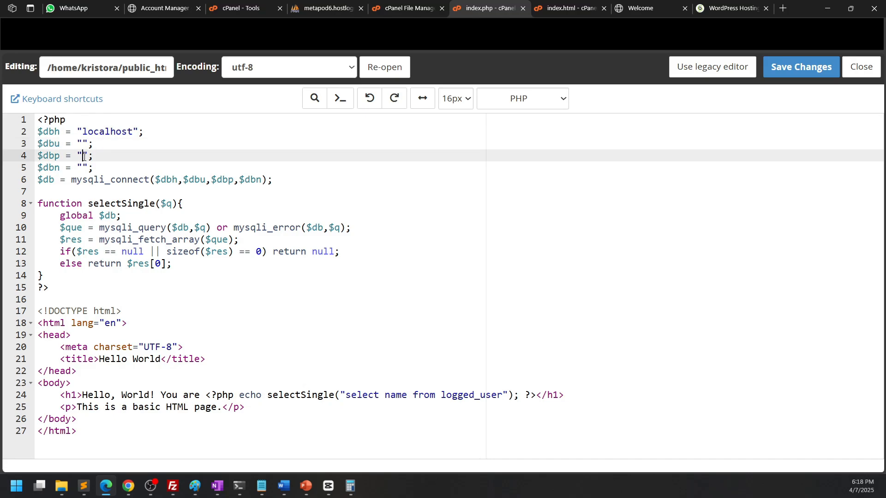
pyautogui.click(82, 168)
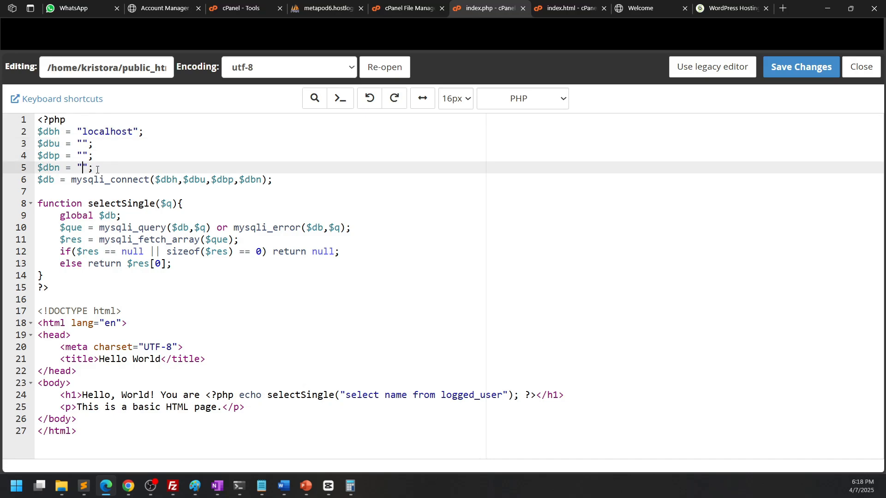
pyautogui.write('kristora_d')
pyautogui.write('ummy')
pyautogui.doubleClick(114, 168)
pyautogui.hotkey('ctrl', 'c')
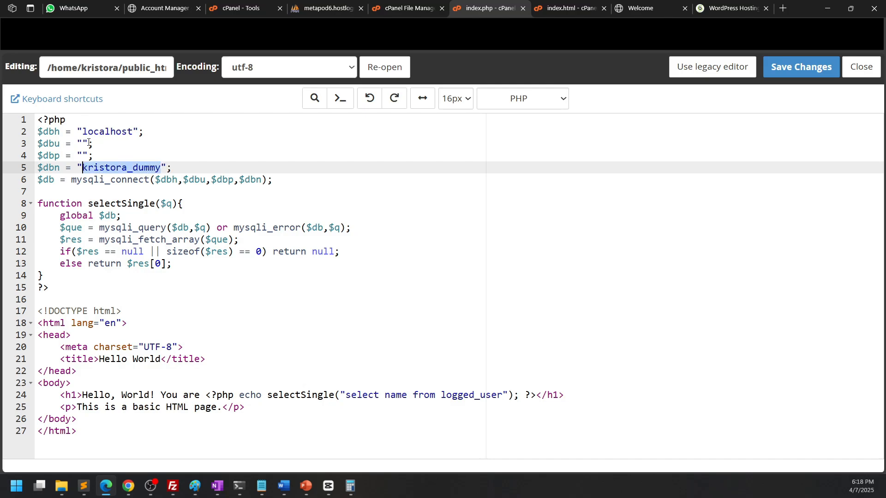
pyautogui.click(83, 144)
pyautogui.hotkey('ctrl', 'v')
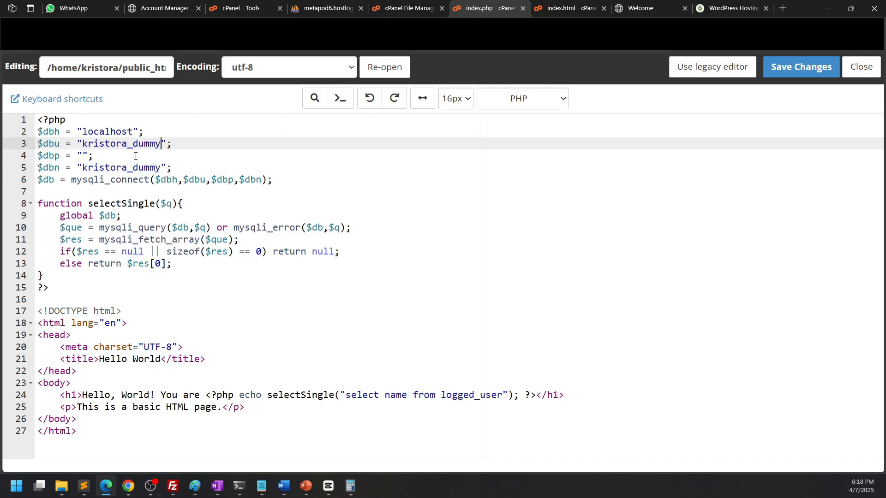
# Paste the database user's generated password into the password variable from clipboard history
pyautogui.click(81, 156)
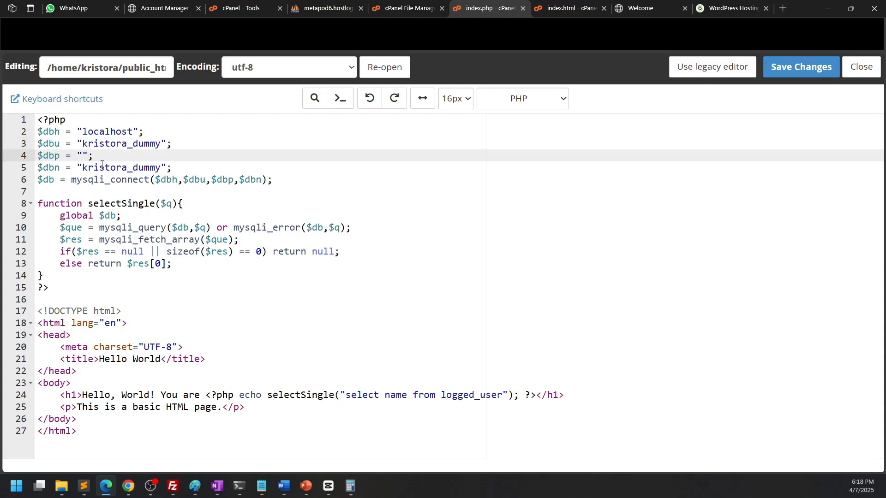
pyautogui.press('super+v')
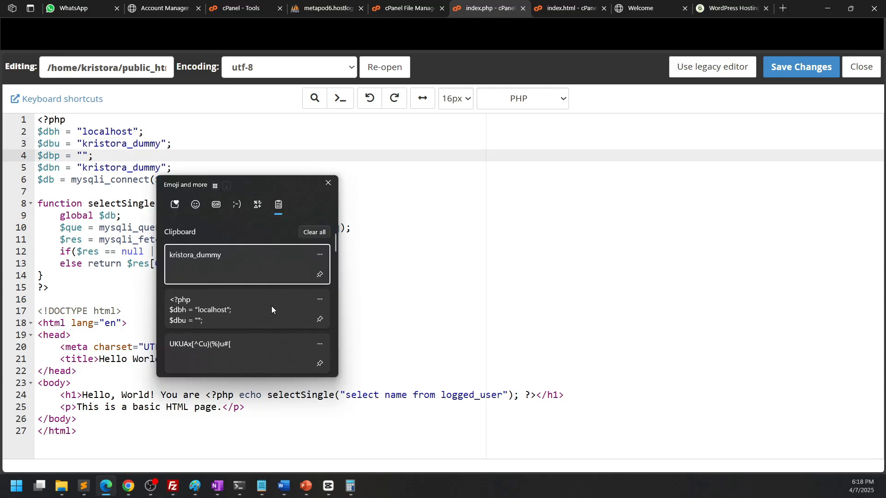
pyautogui.click(239, 347)
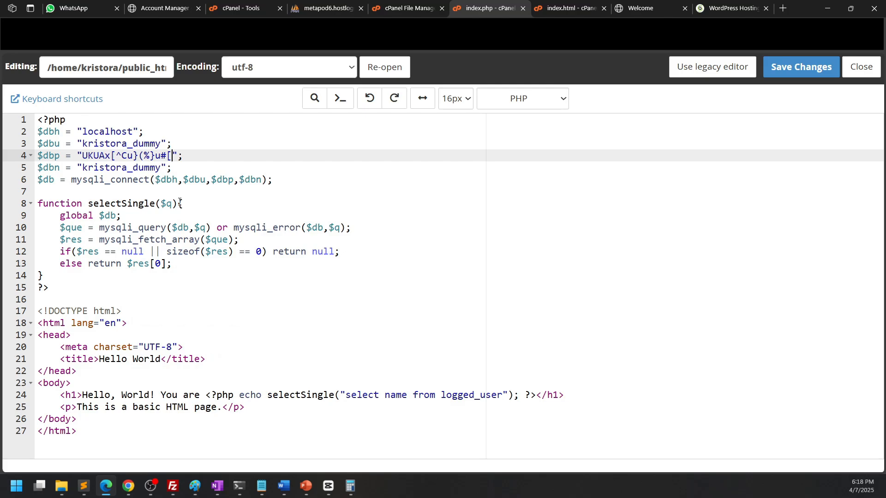
pyautogui.click(234, 219)
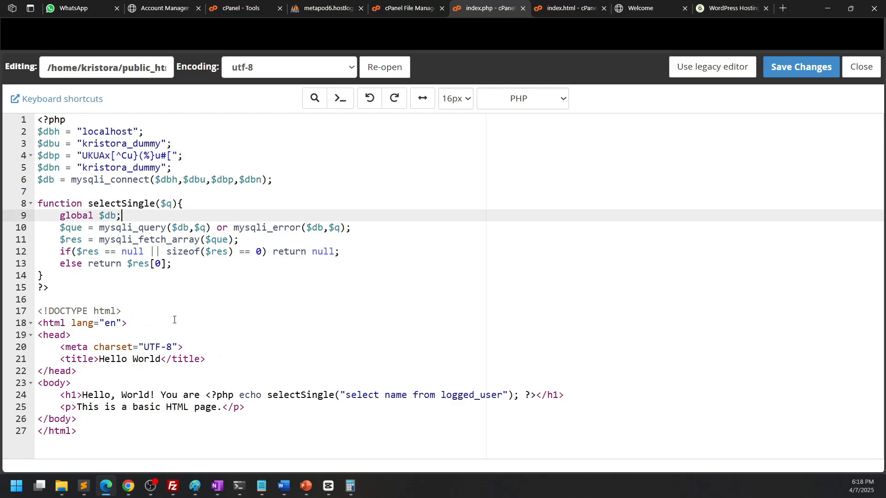
# Review the connection and query code, then save the changes to index.php
pyautogui.moveTo(166, 251); pyautogui.dragTo(74, 383)
pyautogui.click(360, 420)
pyautogui.click(401, 395)
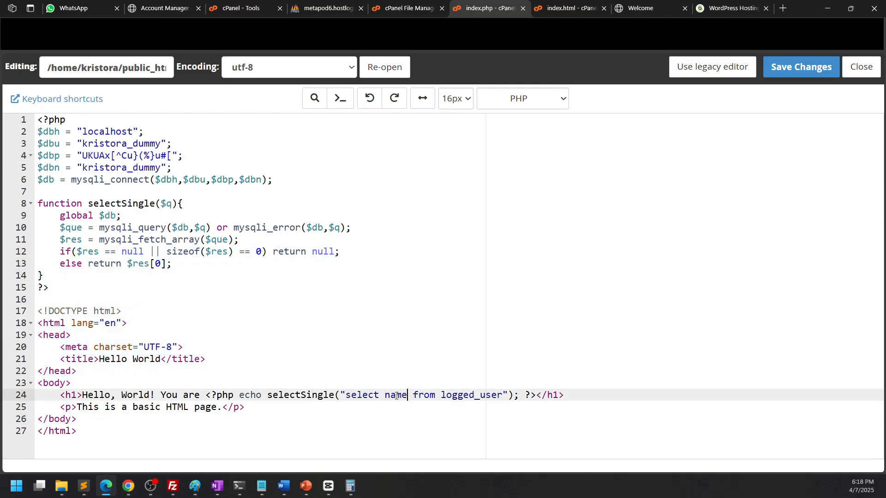
pyautogui.moveTo(350, 395); pyautogui.dragTo(498, 396)
pyautogui.click(519, 402)
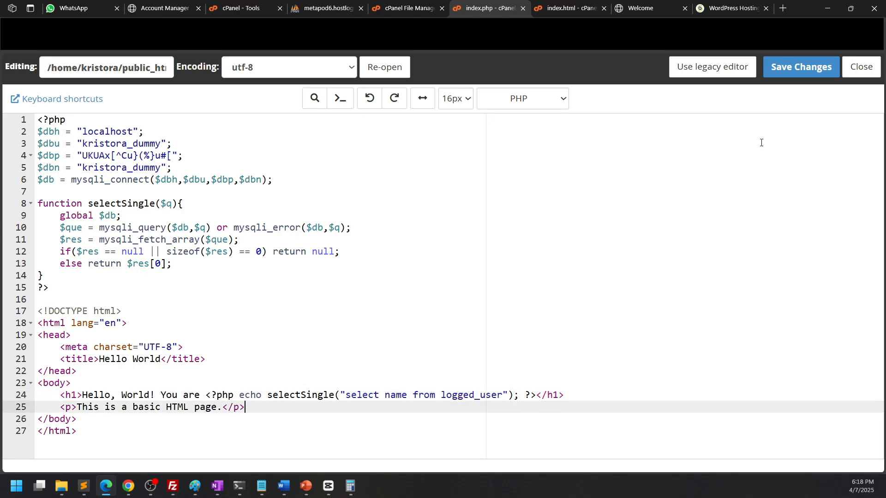
pyautogui.click(802, 67)
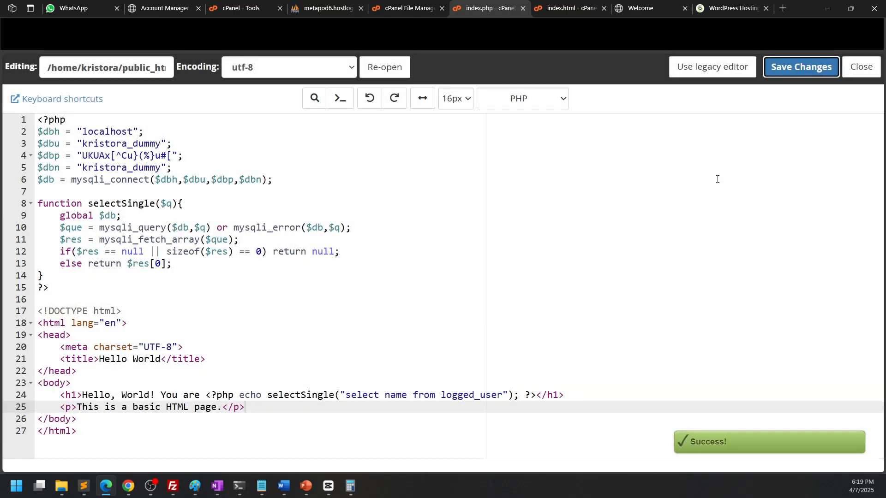
# Reload the site's page in the browser to check the greeting pulled from the database, then return to phpMyAdmin
pyautogui.click(654, 6)
pyautogui.press('F5')
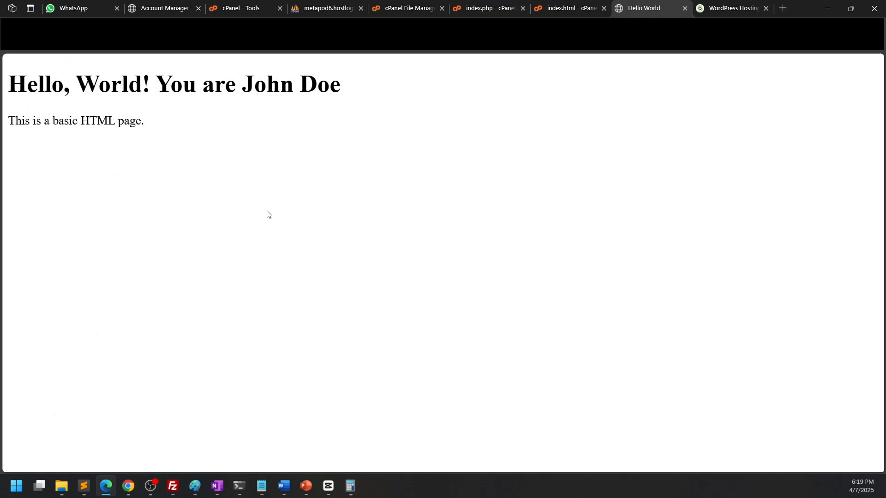
pyautogui.moveTo(242, 79); pyautogui.dragTo(366, 93)
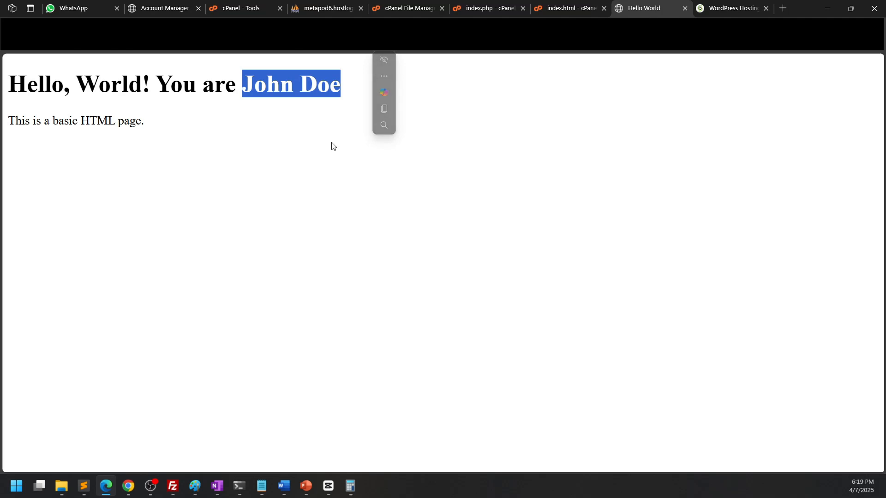
pyautogui.click(330, 7)
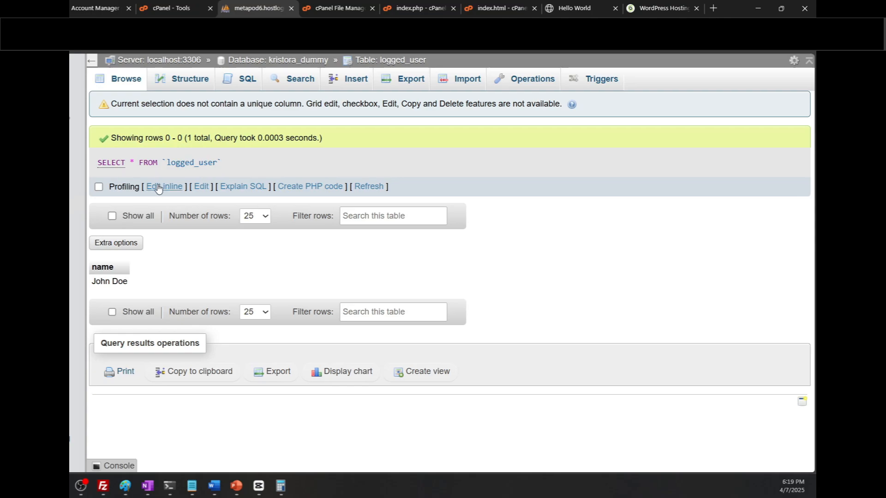
# Run an SQL query on the logged_user table that sets name to "John", confirming the update
pyautogui.click(158, 187)
pyautogui.doubleClick(201, 175)
pyautogui.hotkey('ctrl', 'a')
pyautogui.write('u')
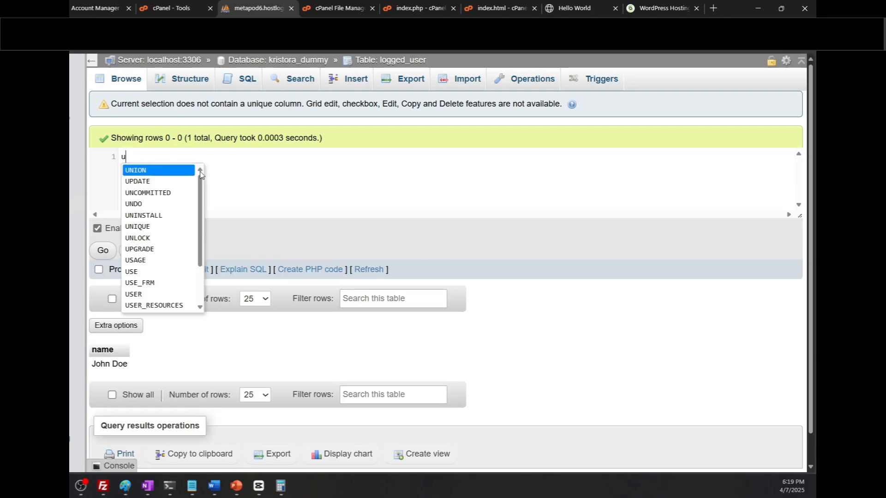
pyautogui.write('pdate logged_user set ')
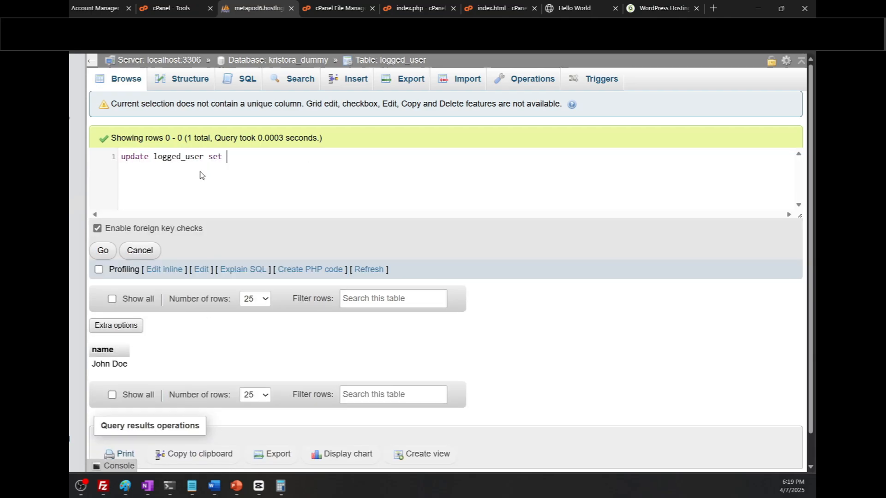
pyautogui.write('name="John"')
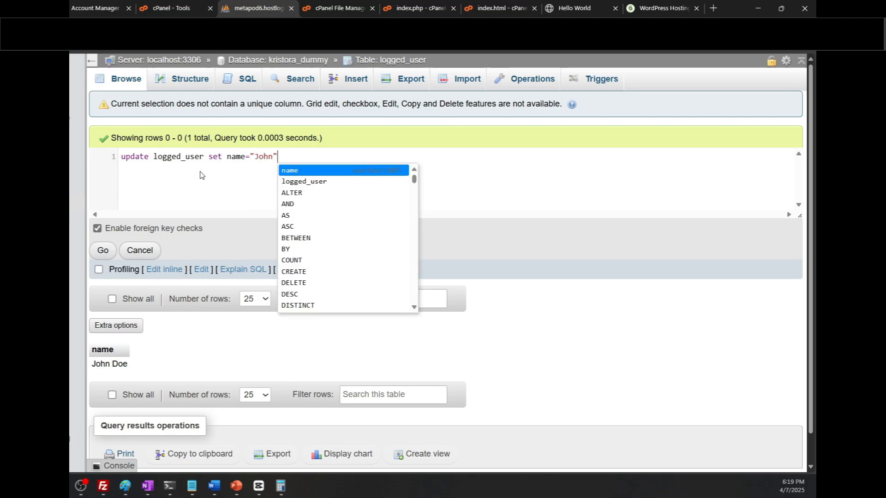
pyautogui.click(102, 250)
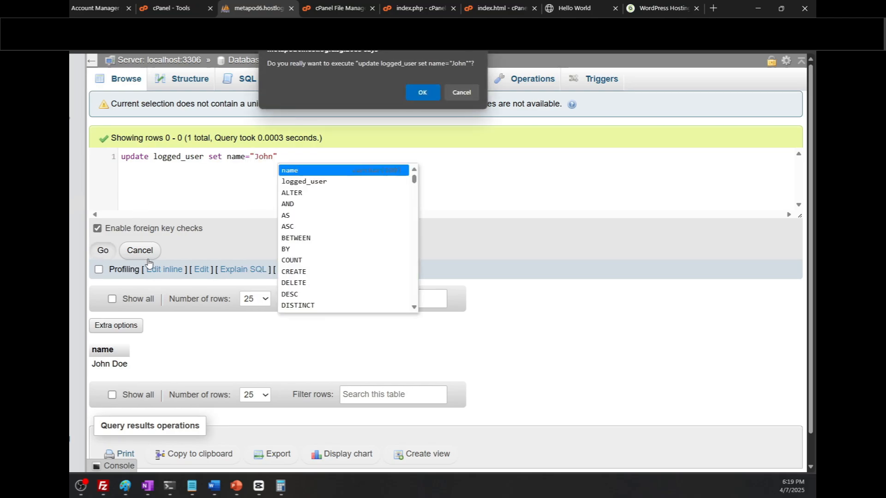
pyautogui.click(416, 95)
# Switch to the site's page and reload it to check the updated greeting, then select the address bar
pyautogui.click(564, 7)
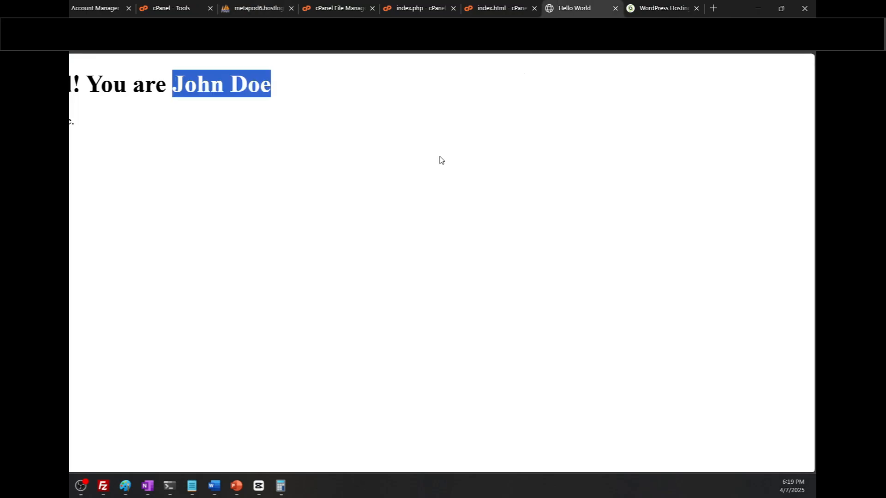
pyautogui.press('F5')
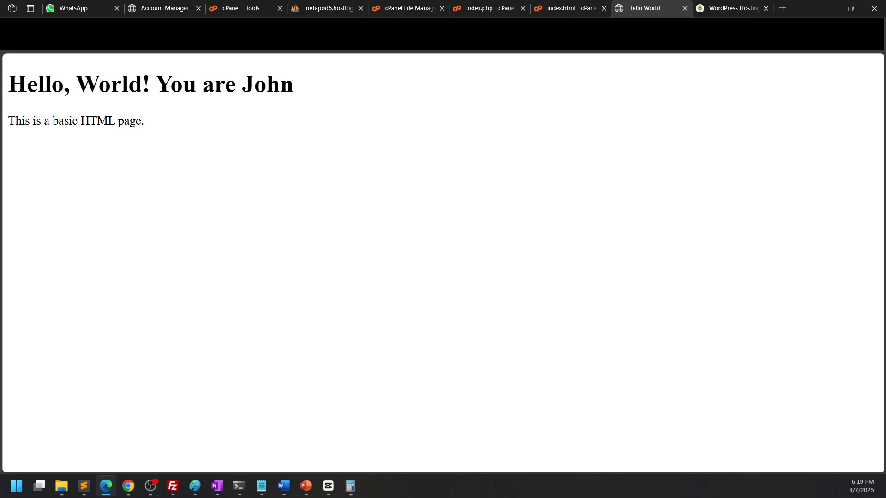
pyautogui.click(149, 31)
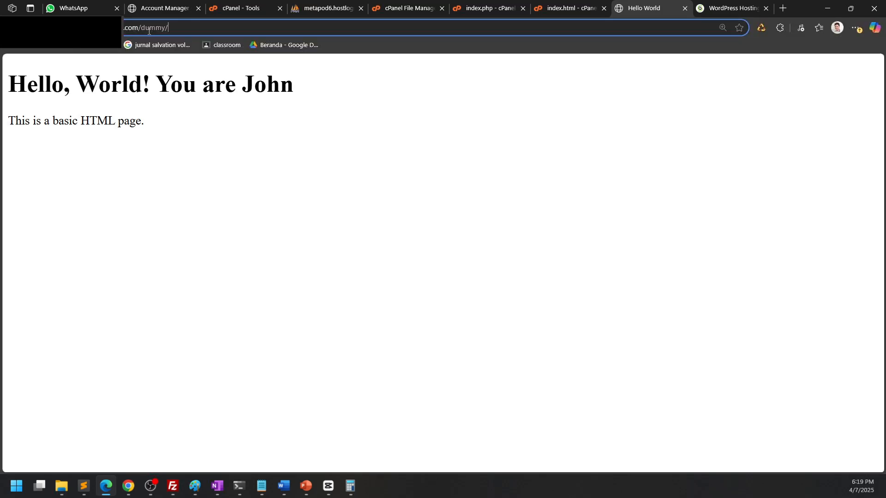